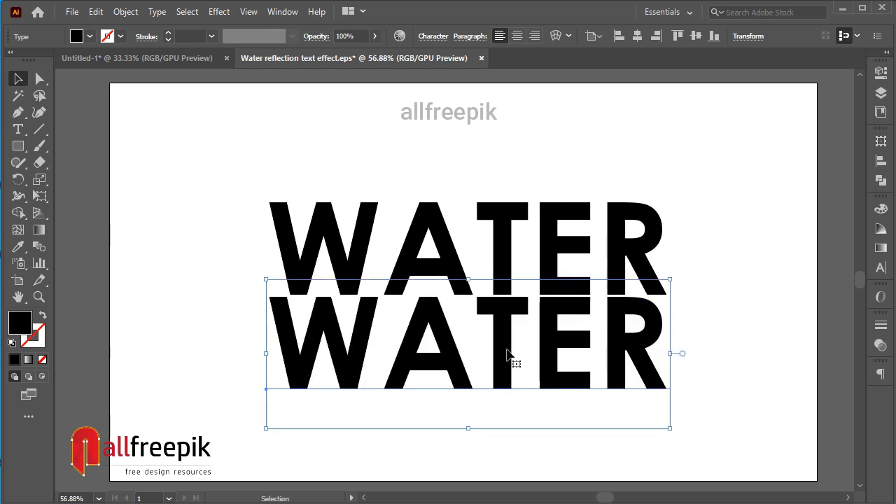
Reflect the lower WATER text across the horizontal axis.
right_click(508, 358)
mouse_move(566, 278)
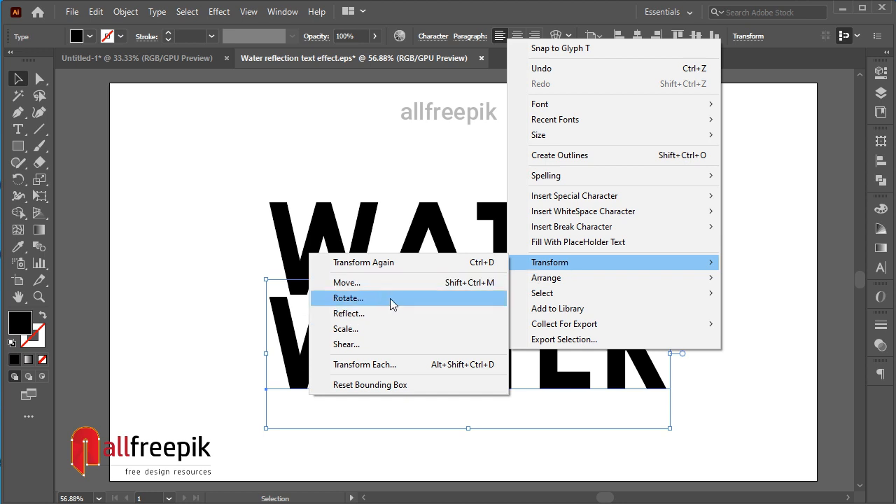
click(383, 315)
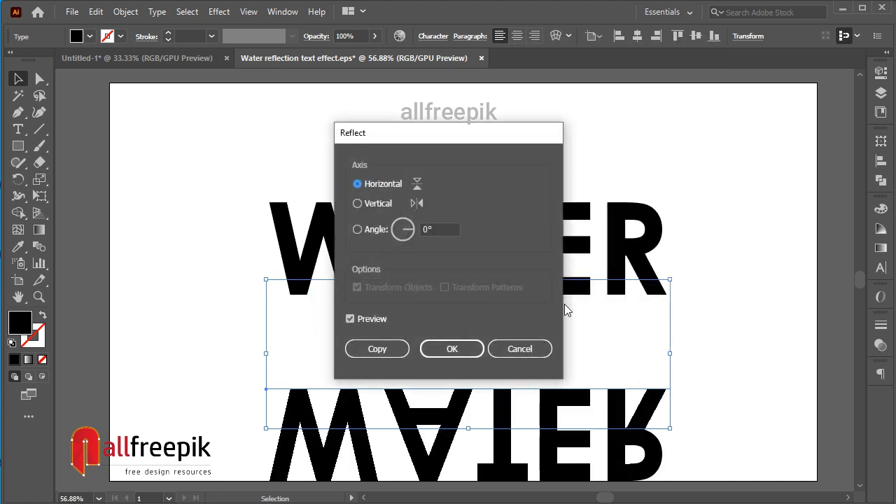
click(467, 350)
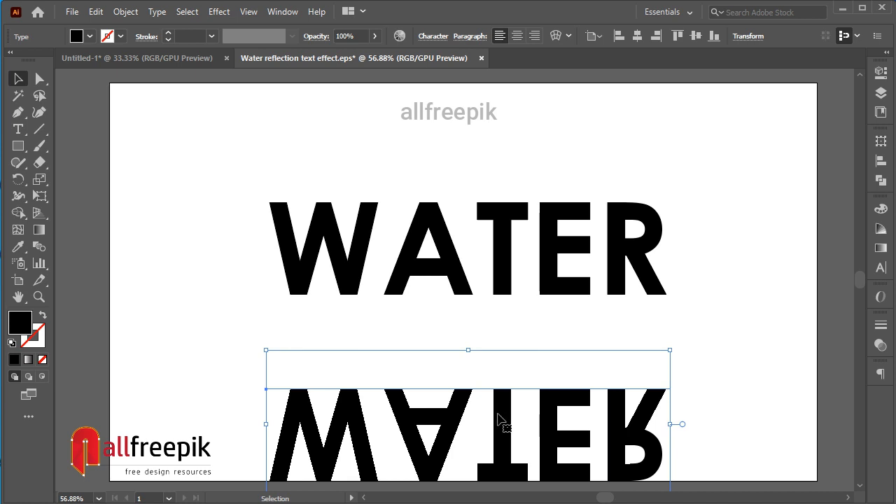
Move the flipped WATER text up until its baseline meets the bottom of the upright text, and deselect it.
drag(499, 419, 510, 330)
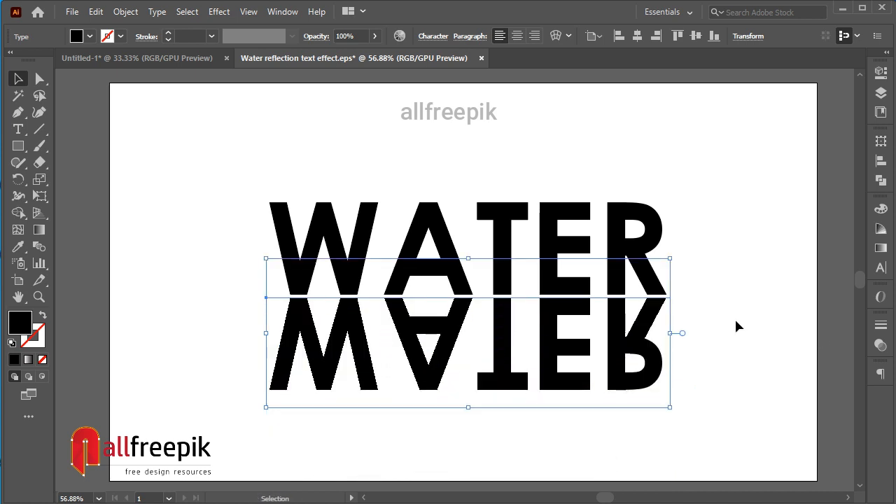
key(Up)
key(Up)
key(Up)
key(Up)
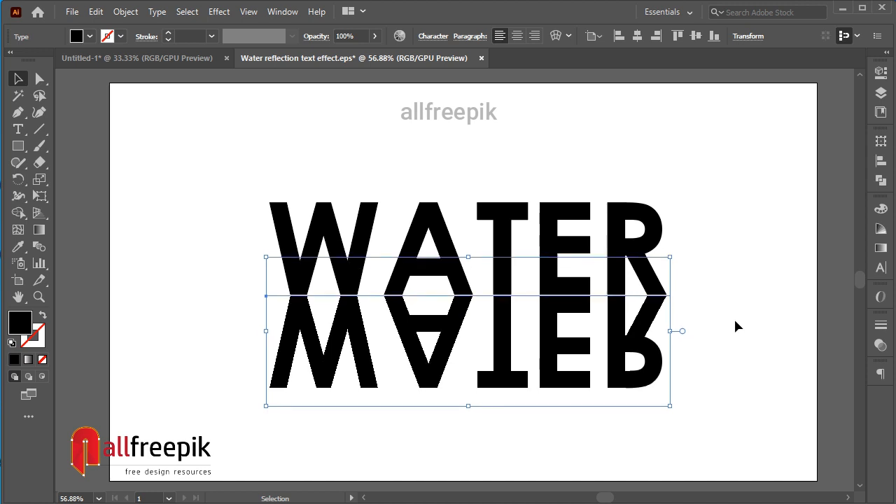
click(712, 331)
click(654, 359)
key(Up)
click(679, 357)
click(658, 364)
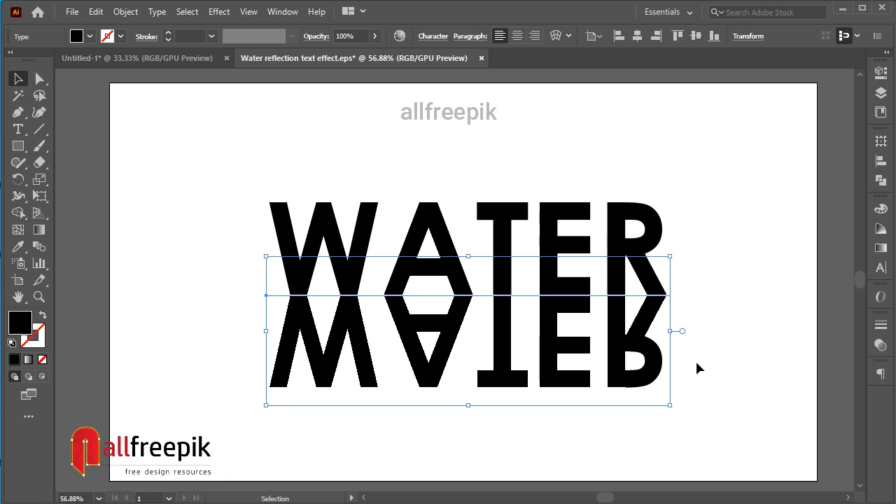
key(Up)
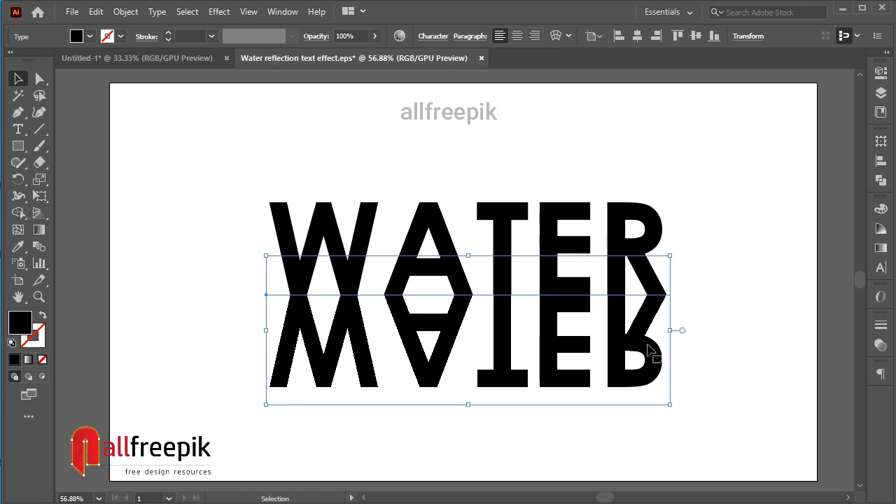
click(724, 365)
Select both WATER texts and convert them to outlines.
drag(724, 406, 250, 221)
click(125, 12)
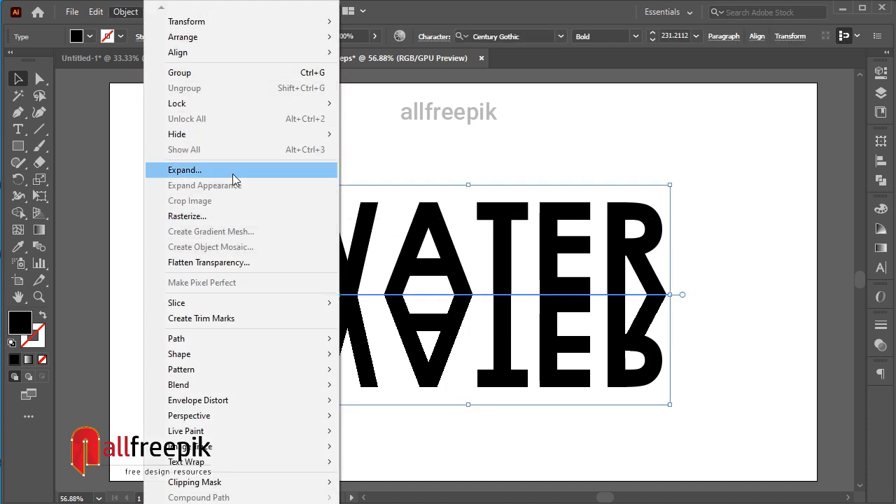
click(422, 149)
drag(231, 165, 692, 395)
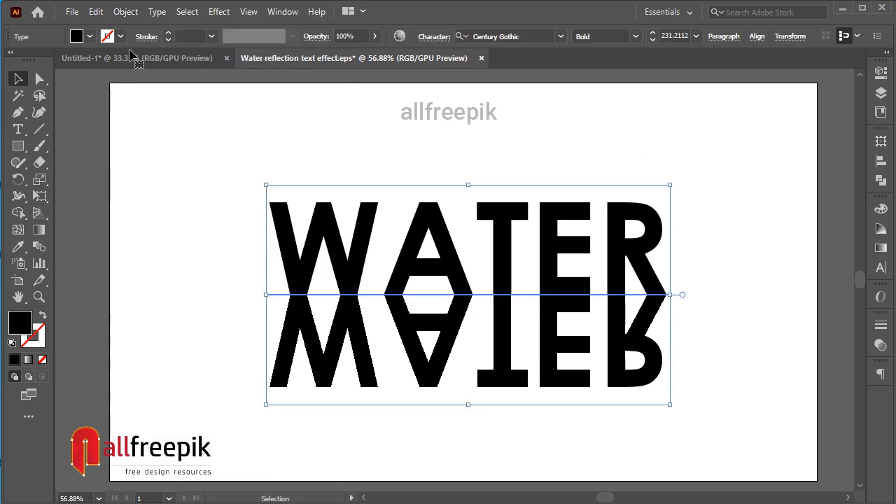
click(187, 12)
mouse_move(157, 12)
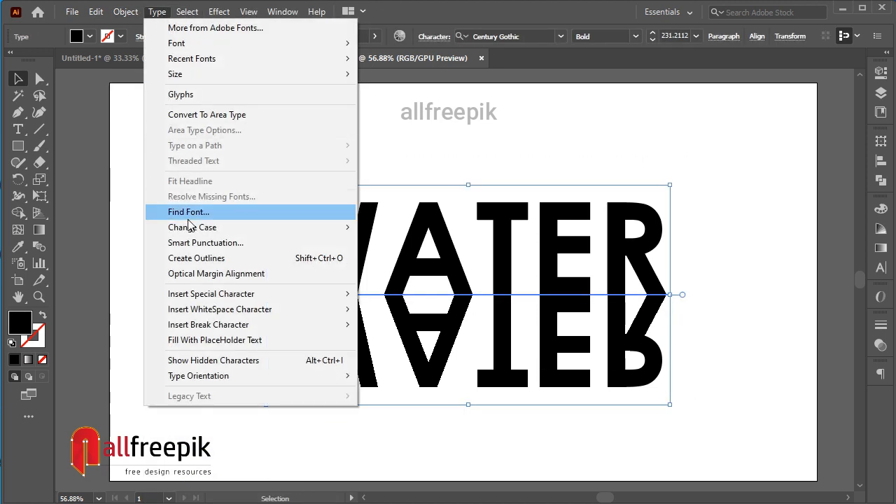
click(193, 258)
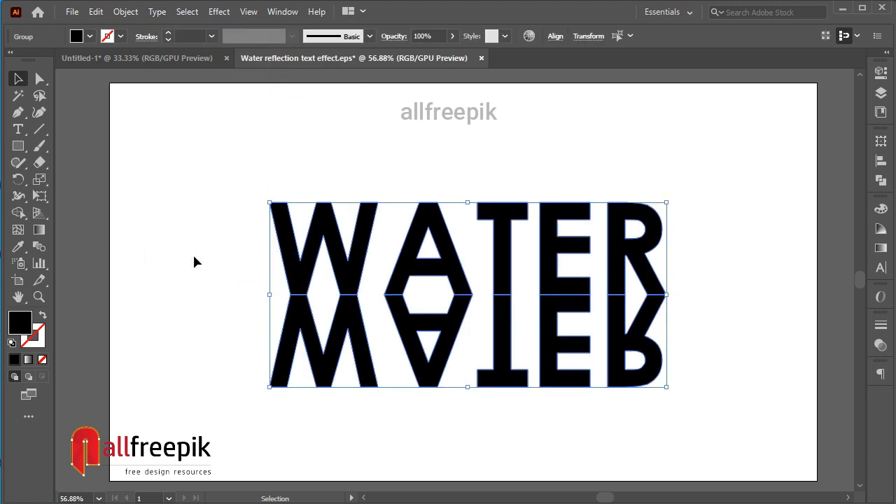
Apply an envelope distort mesh with 6 rows and 6 columns to the flipped WATER outlines.
click(658, 374)
key(space)
drag(710, 376, 611, 376)
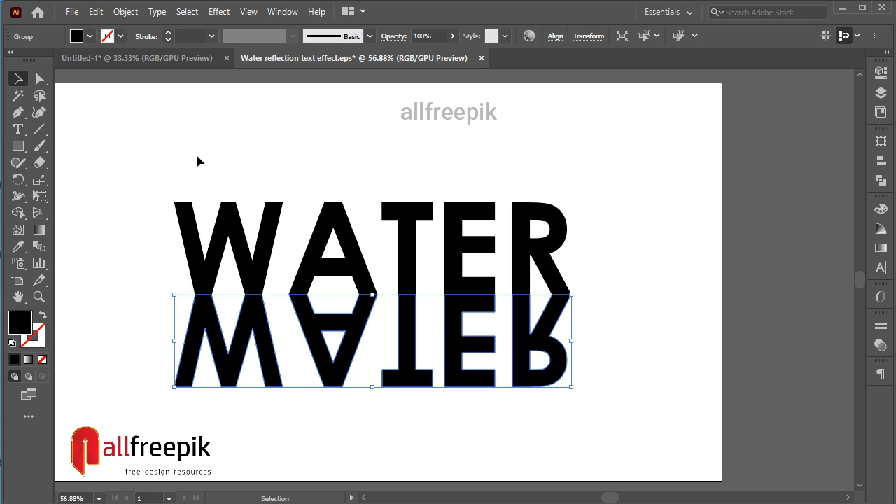
click(126, 11)
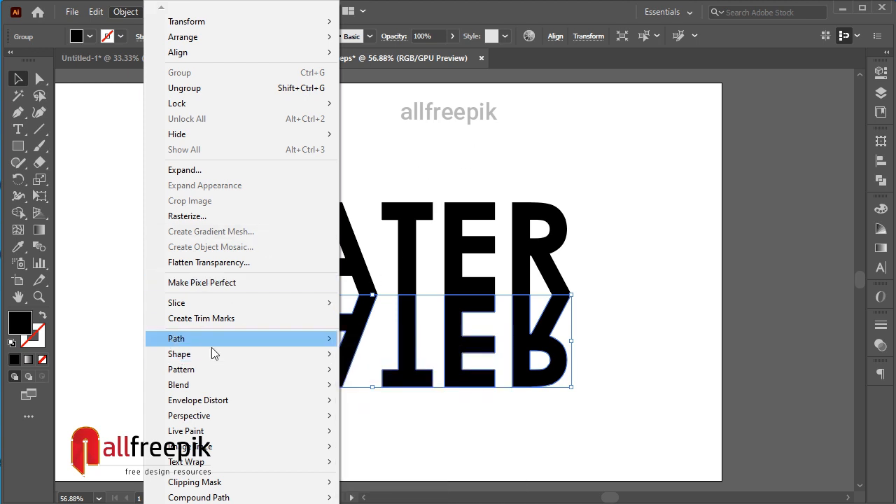
mouse_move(203, 404)
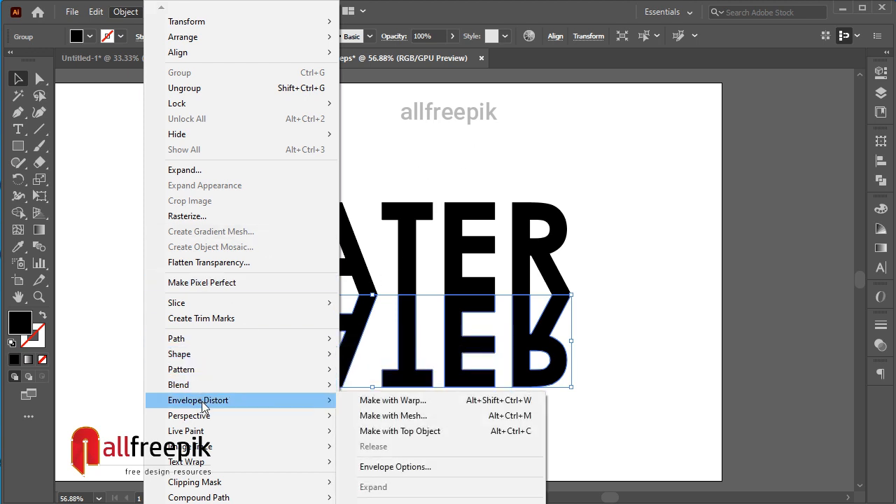
click(378, 416)
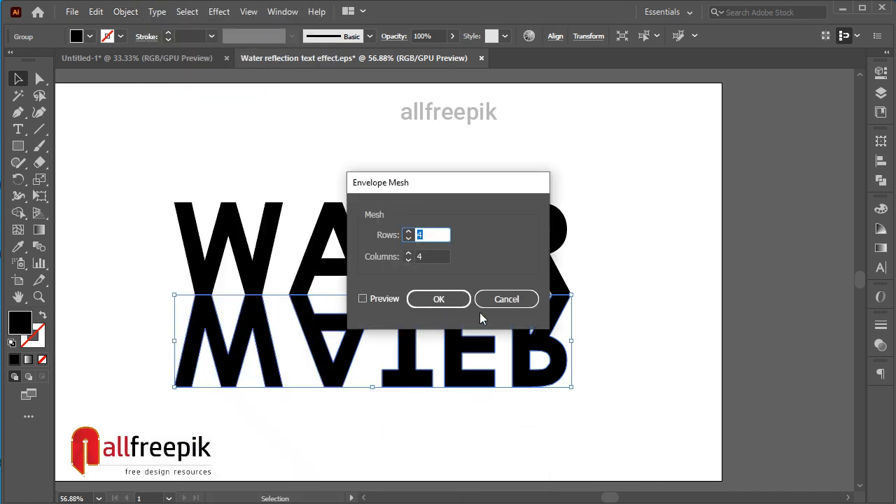
text(6)
key(Tab)
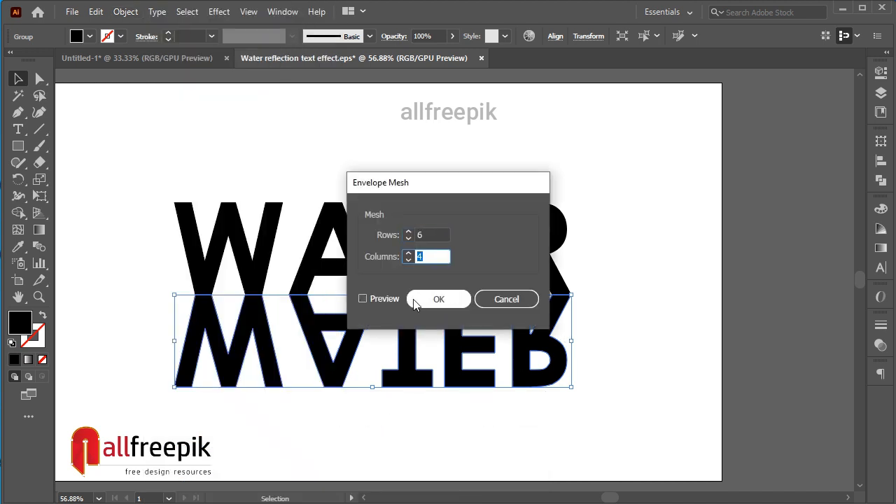
text(6)
click(413, 303)
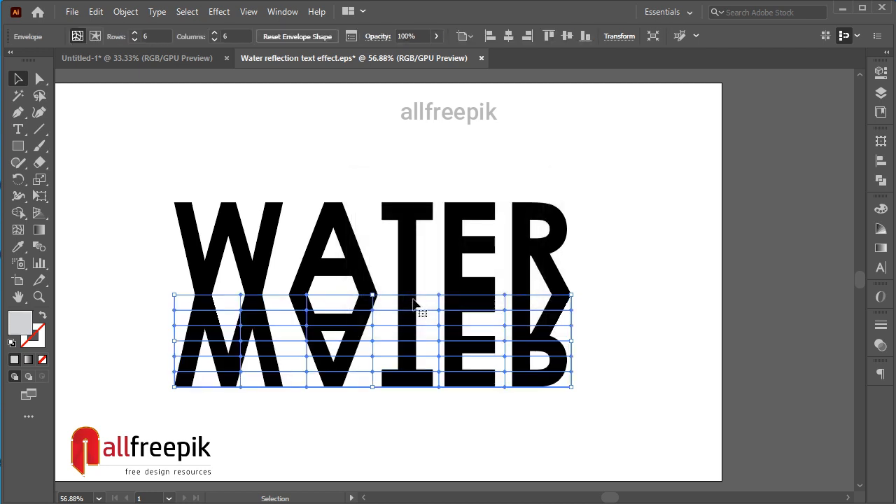
Select the second, fourth and sixth horizontal lines of mesh points on the reflection and shift them 20 px to the right.
click(43, 81)
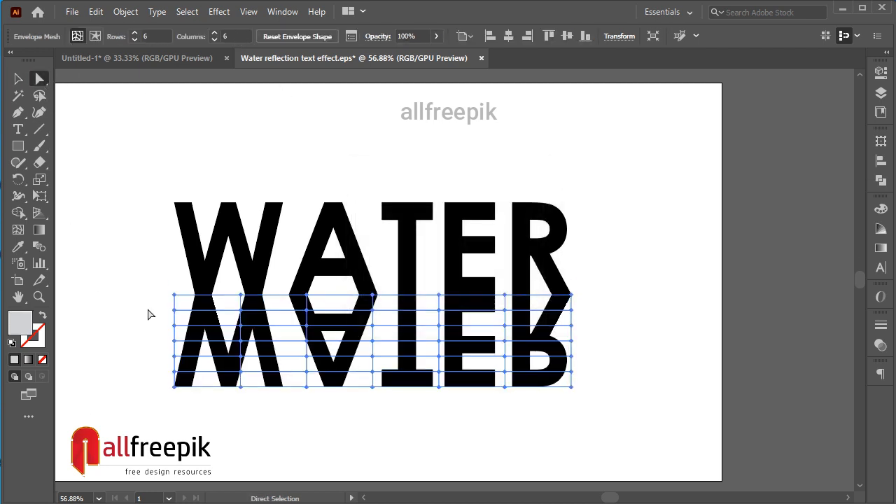
drag(162, 306, 613, 321)
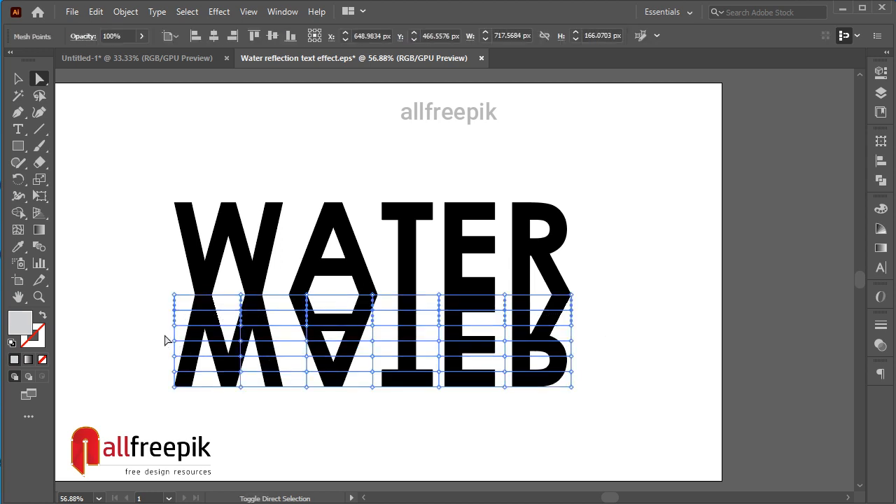
drag(164, 335, 582, 355)
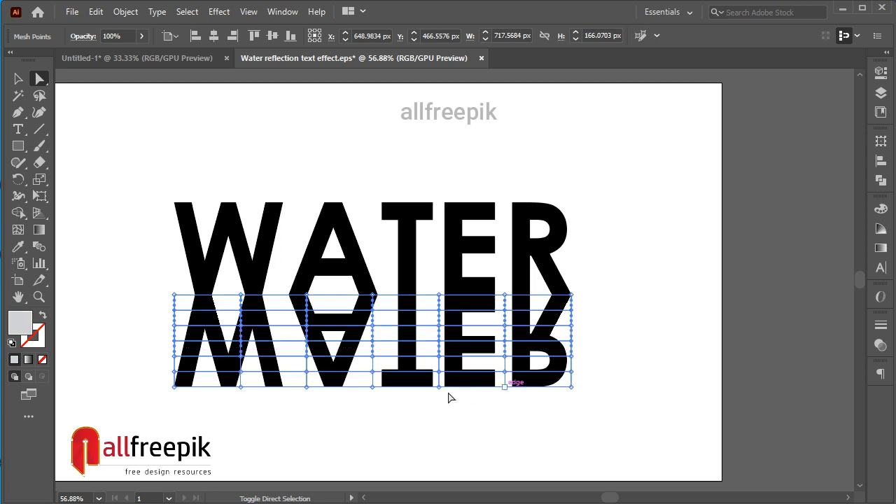
drag(188, 368, 586, 380)
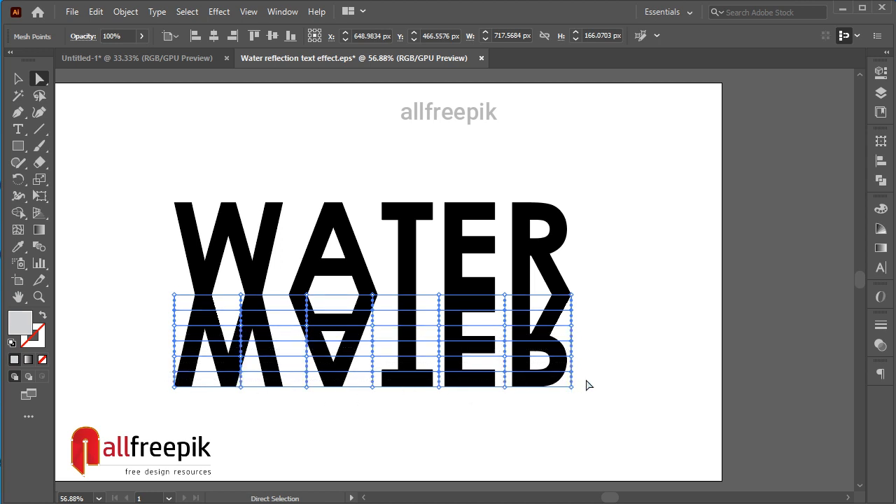
key(shift+Right)
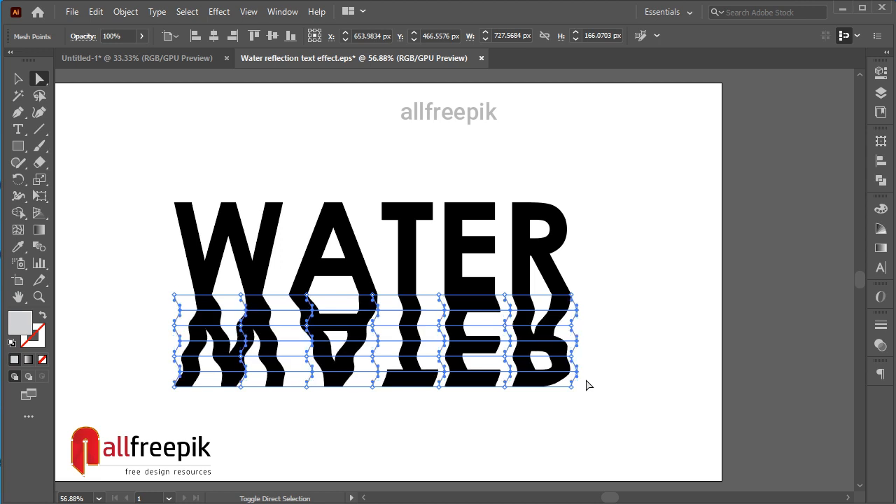
key(shift+Right)
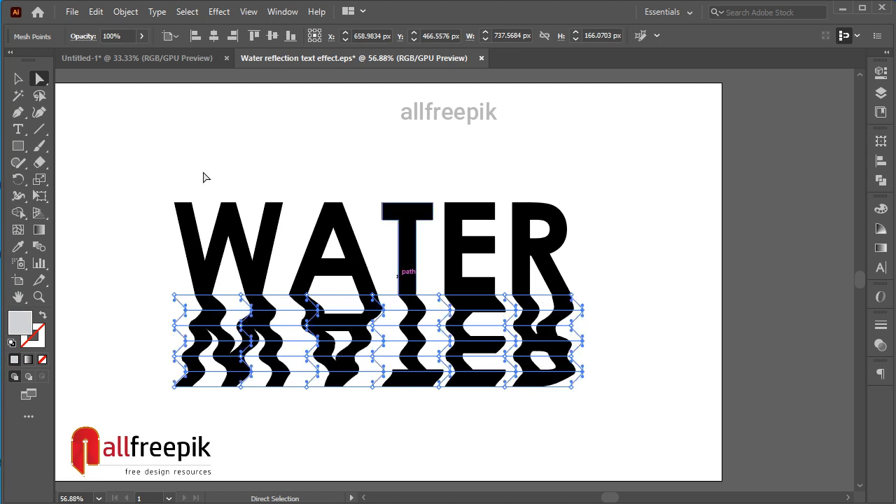
Expand the wavy reflection's envelope with Object and Fill included, and deselect it.
click(21, 80)
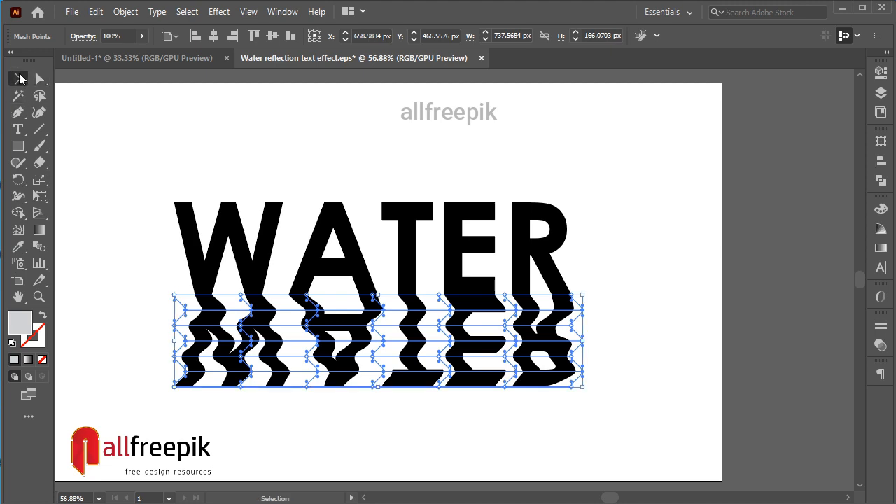
click(644, 309)
click(362, 293)
click(131, 17)
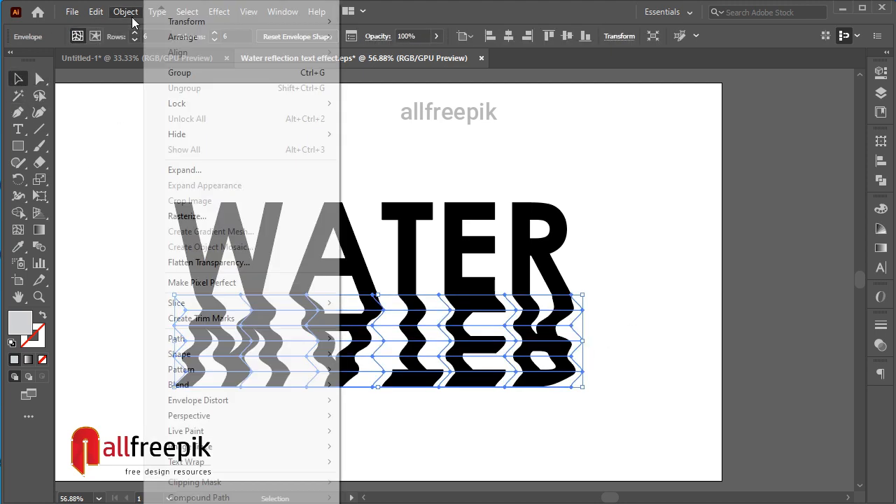
click(496, 34)
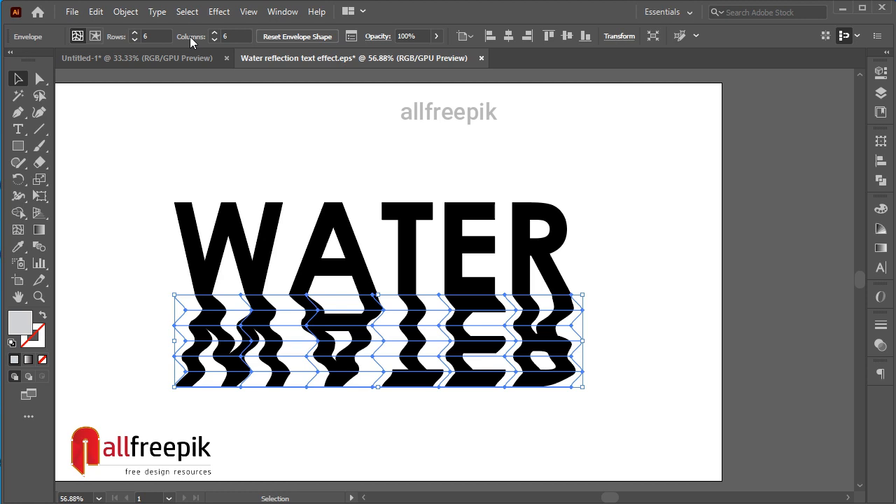
click(123, 13)
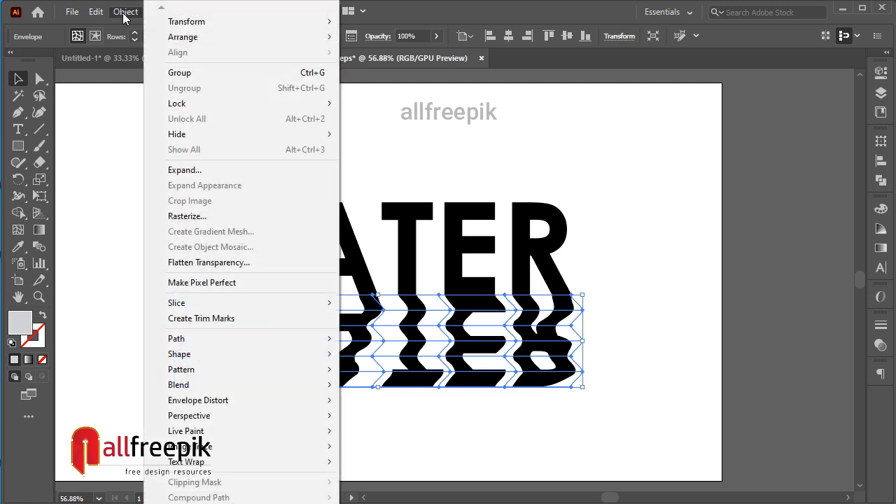
click(213, 170)
click(423, 342)
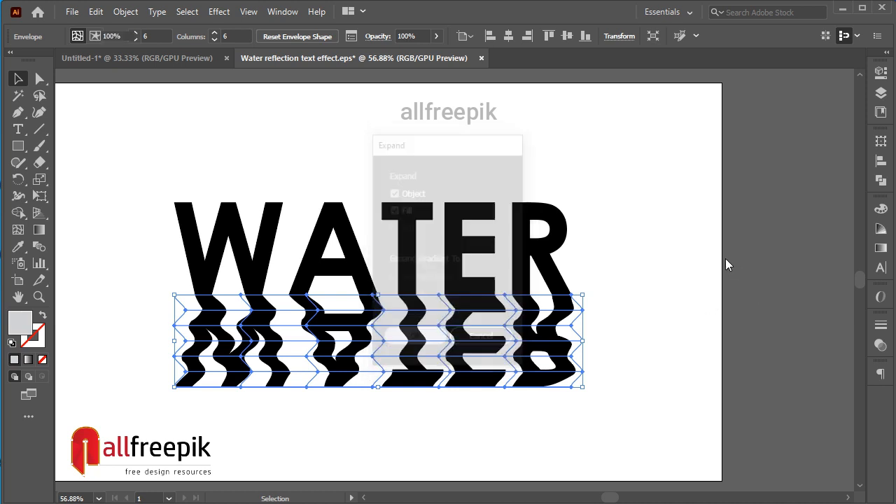
click(725, 259)
drag(570, 327, 585, 330)
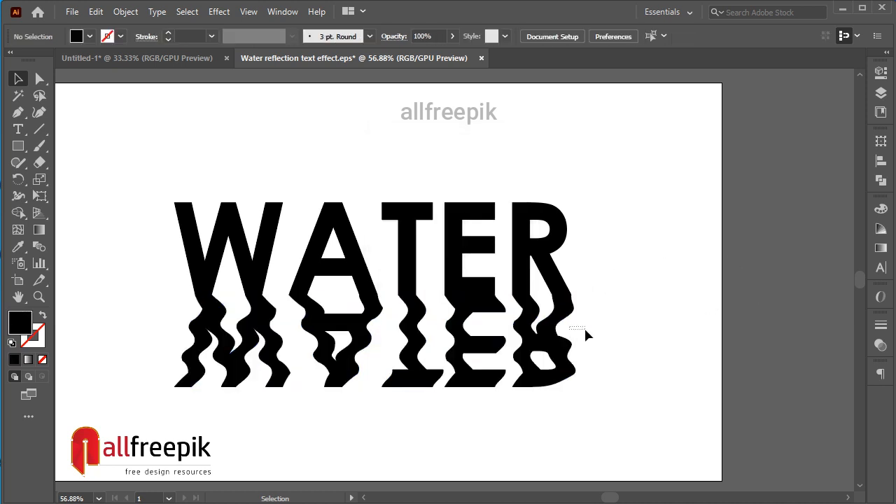
ctrl+alt+click(650, 294)
Draw a black rectangle covering the whole artboard.
drag(348, 286, 683, 262)
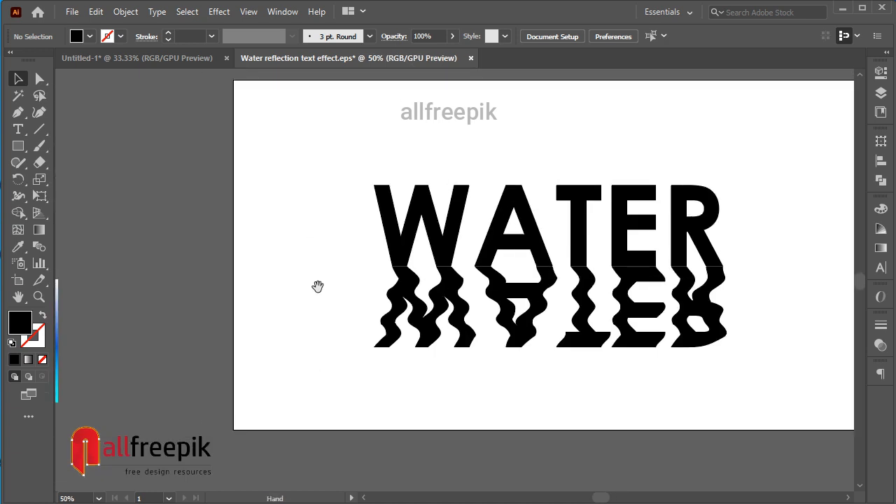
drag(316, 287, 368, 285)
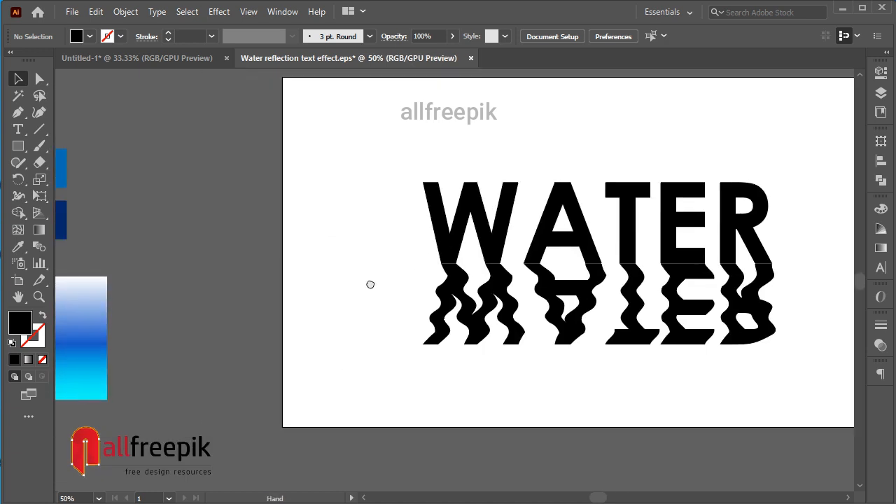
click(18, 146)
drag(418, 194, 340, 204)
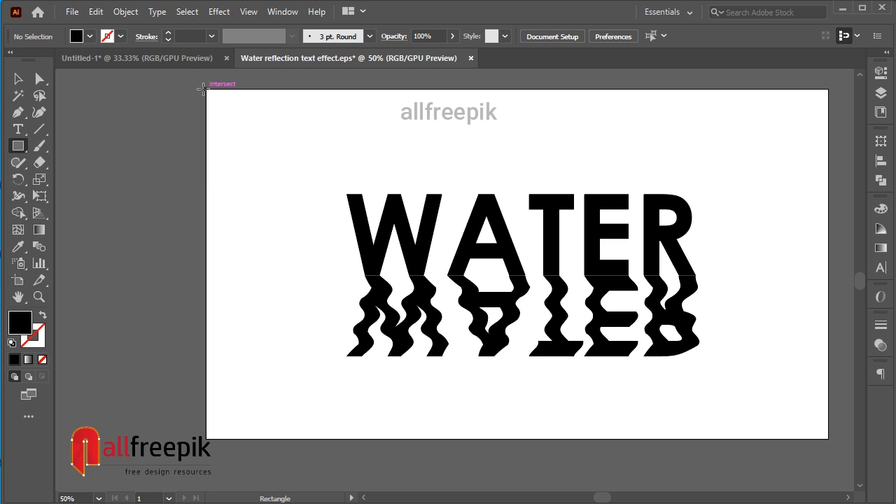
drag(206, 89, 831, 440)
key(v)
Fill the artboard-sized rectangle with the white-blue-cyan gradient sampled from the swatch beside the artboard.
drag(136, 204, 257, 184)
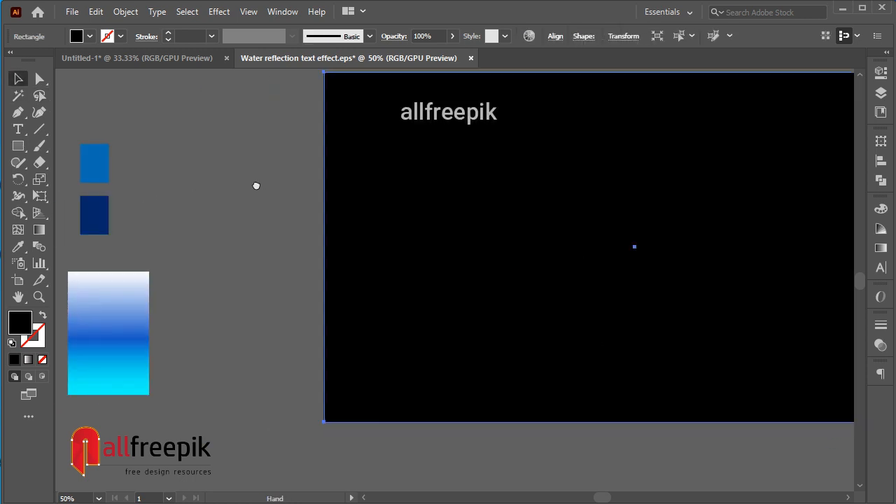
key(i)
click(102, 305)
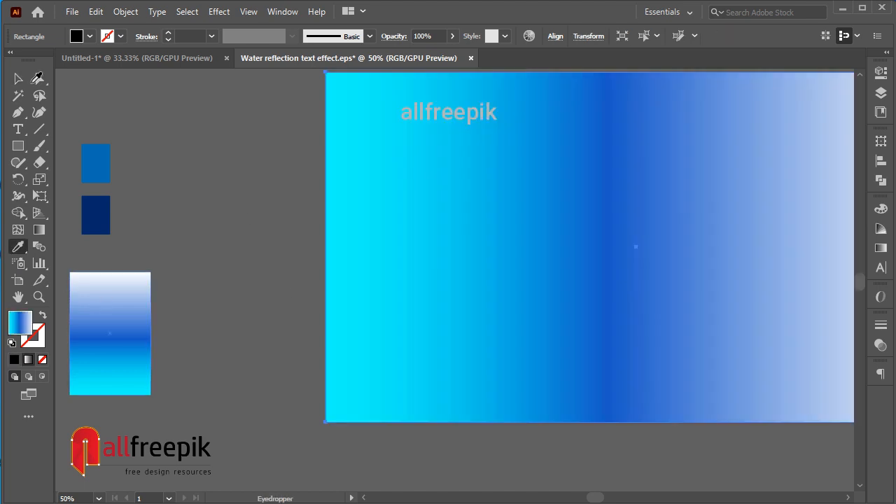
key(v)
drag(616, 196, 424, 208)
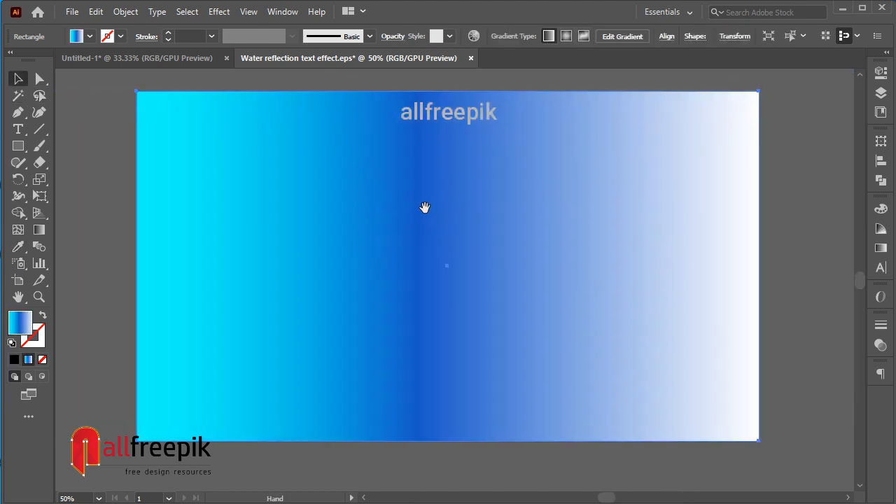
Set the angle of the background rectangle's linear gradient to 90°.
click(881, 248)
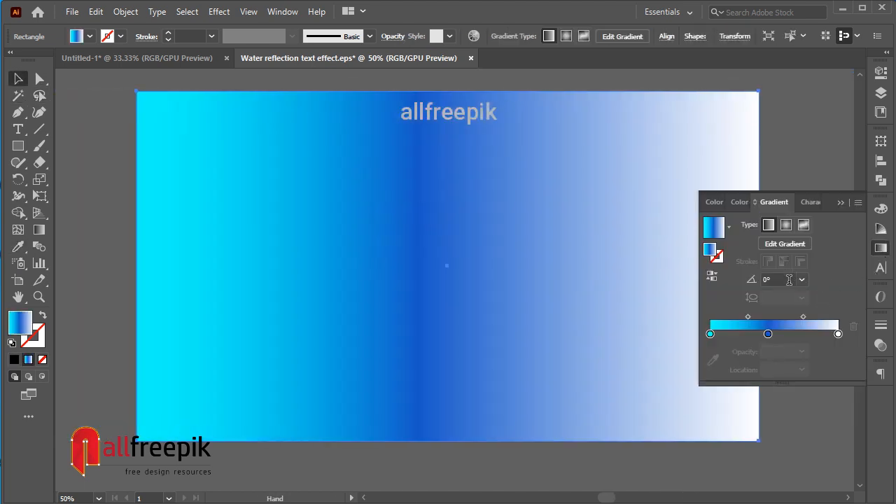
click(778, 280)
text(90)
key(Return)
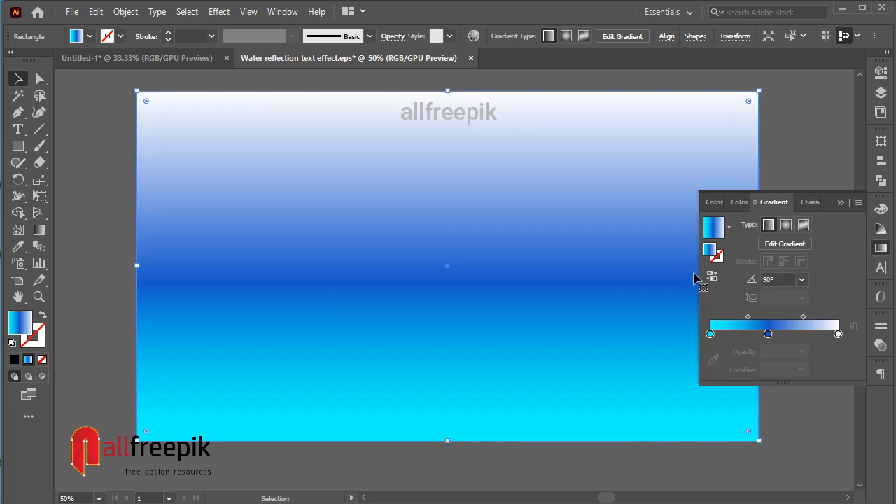
click(797, 421)
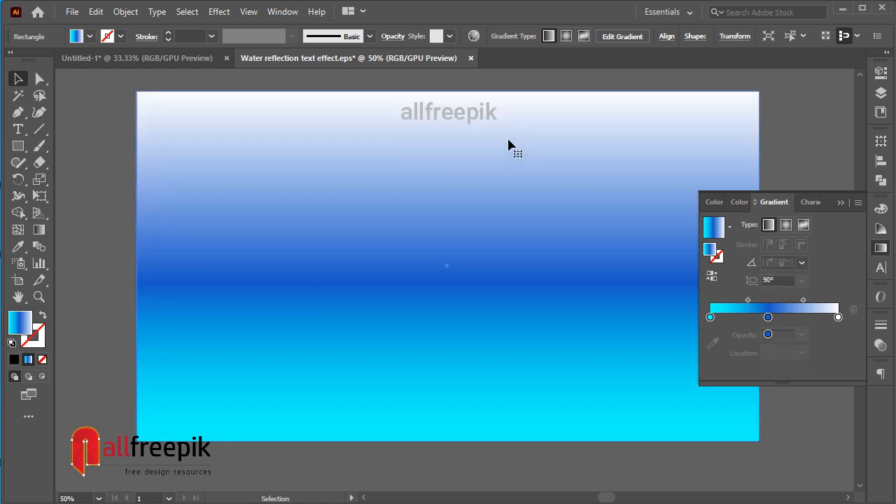
Send the gradient rectangle to the back, behind the WATER text and its reflection, and deselect it.
right_click(530, 169)
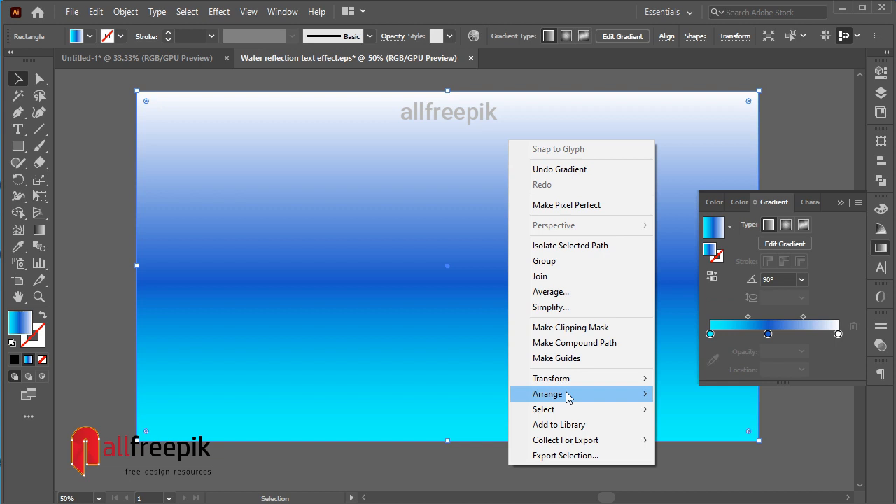
mouse_move(568, 397)
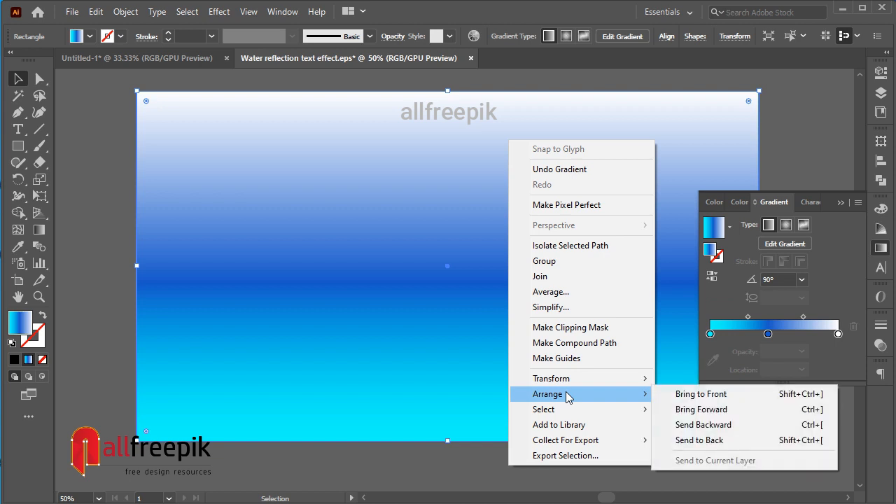
click(700, 440)
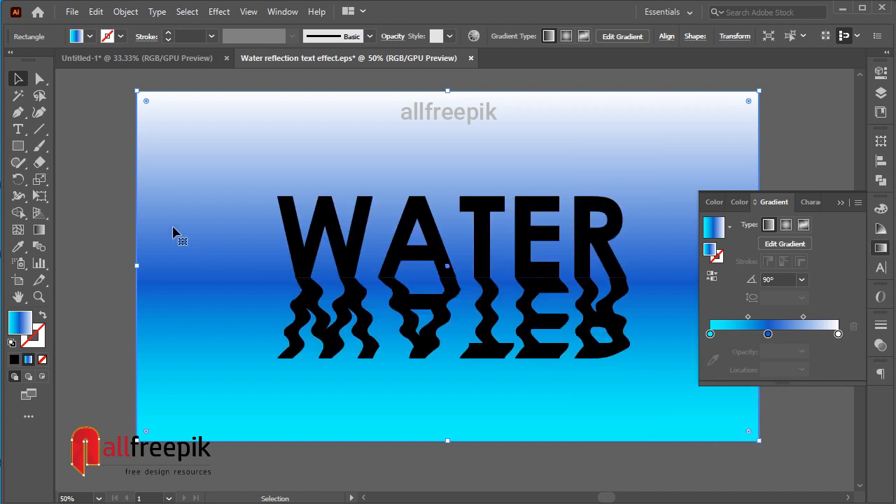
click(96, 241)
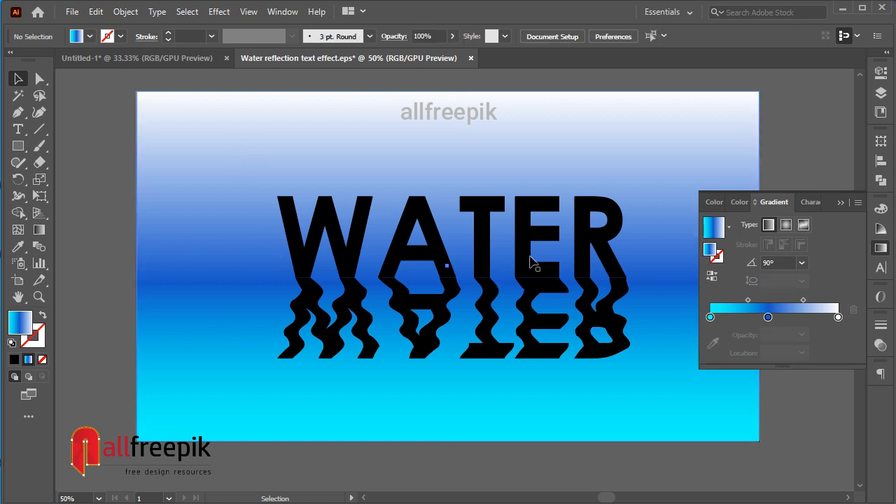
Examine the RGB colour values of the cyan, blue and white stops in the background rectangle's gradient.
click(522, 162)
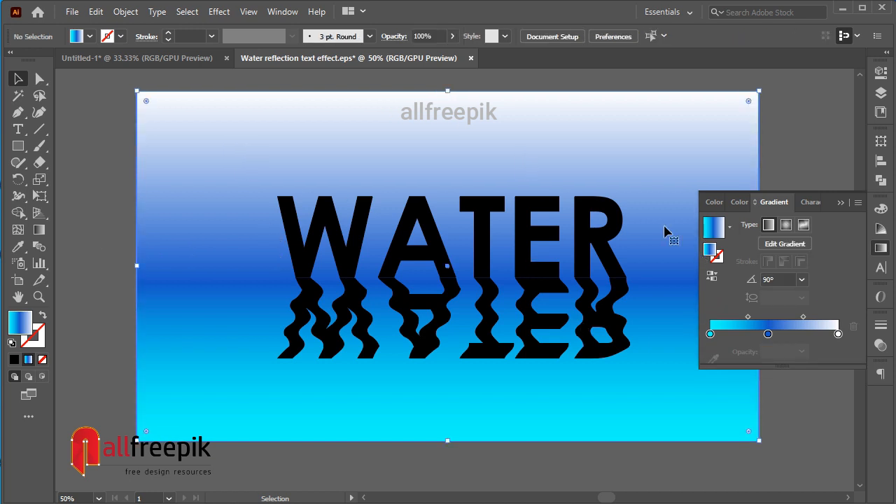
click(710, 334)
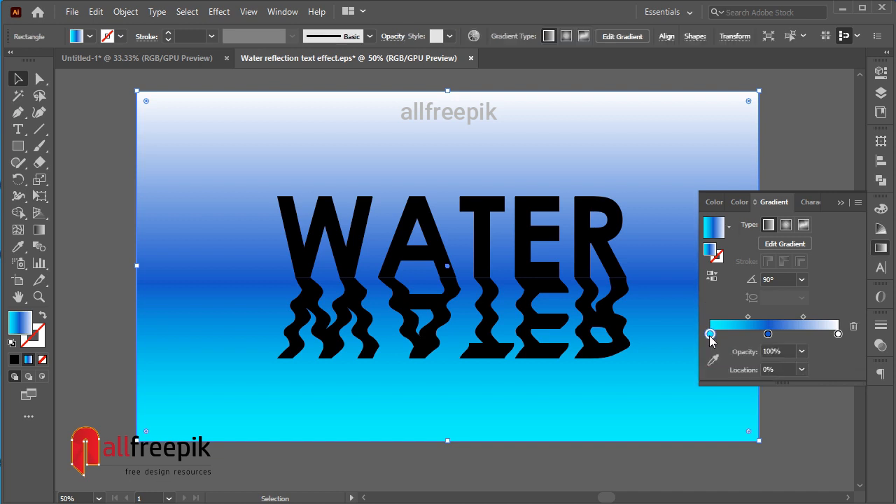
double_click(710, 335)
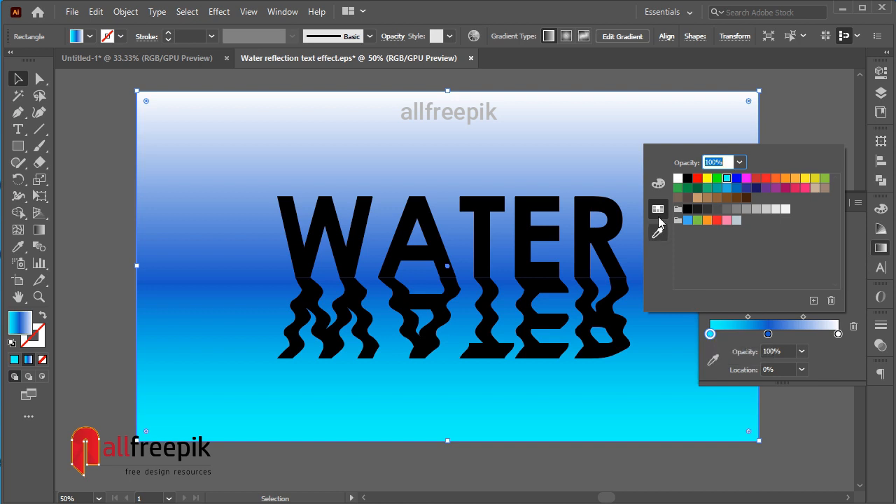
click(660, 185)
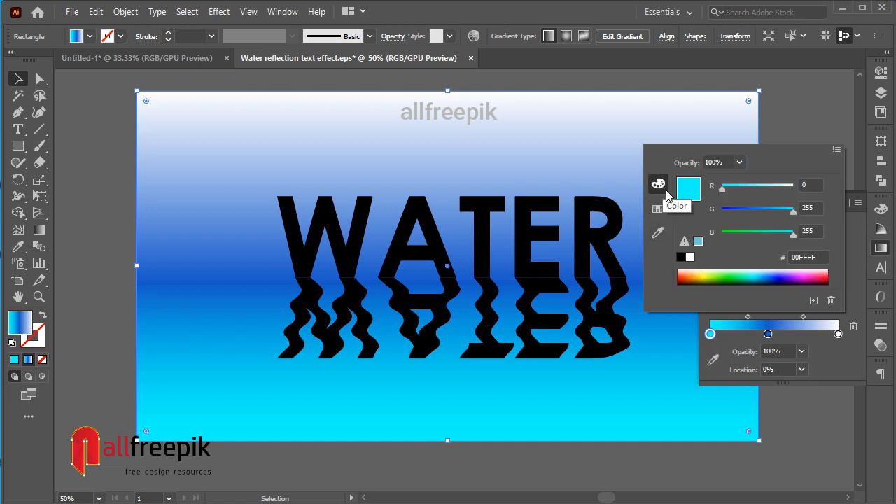
click(771, 341)
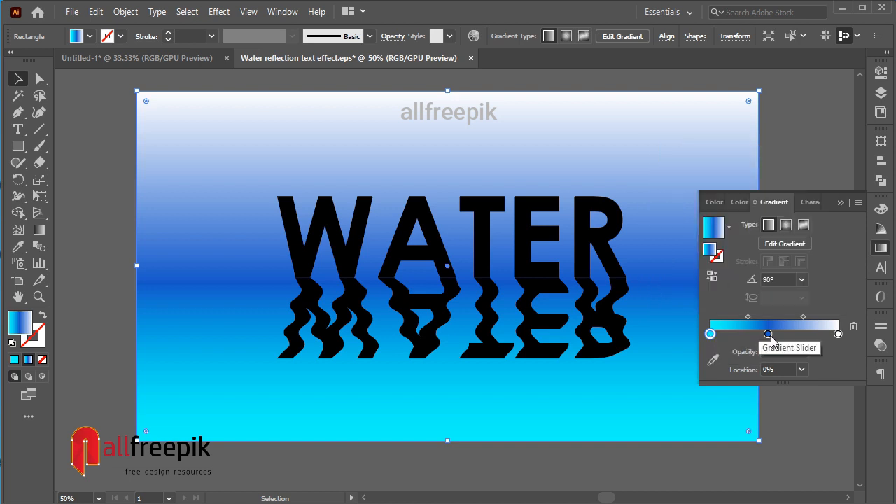
double_click(769, 335)
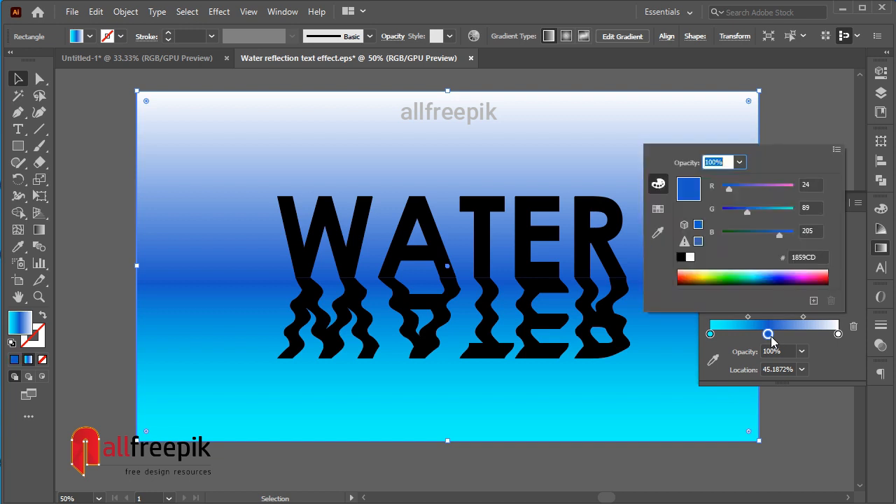
click(840, 334)
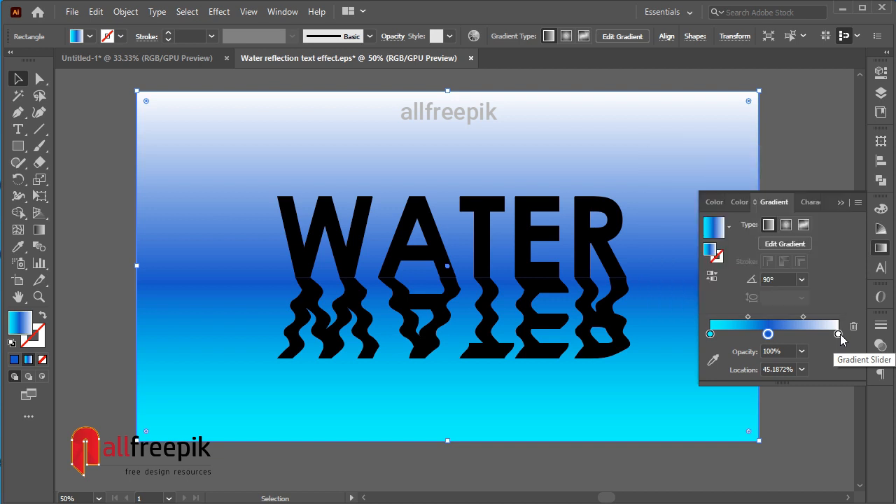
double_click(839, 335)
click(841, 334)
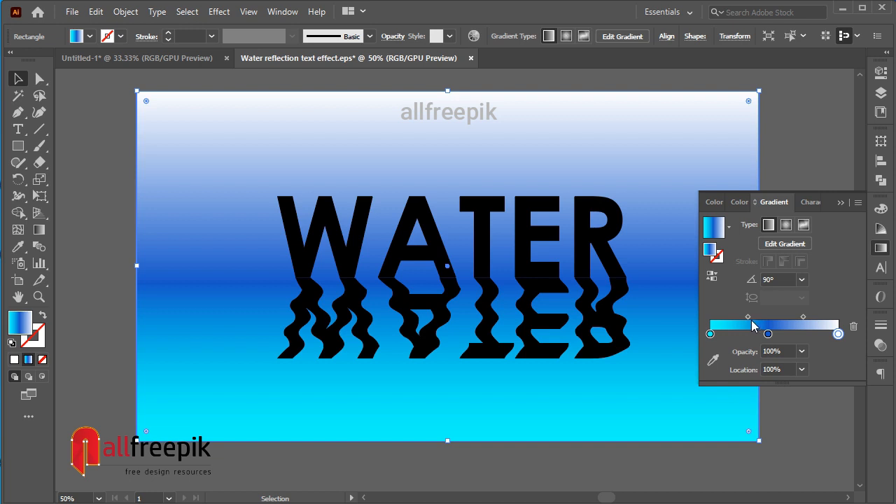
Set the background gradient's cyan-blue midpoint to 87%, move the blue-white midpoint closer to blue, and place the blue stop at 46.7914%.
drag(748, 320, 761, 317)
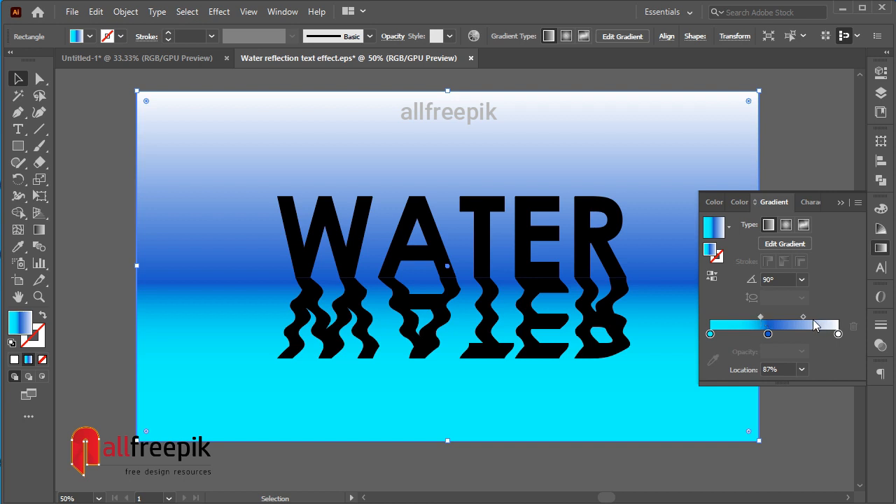
drag(803, 318, 771, 338)
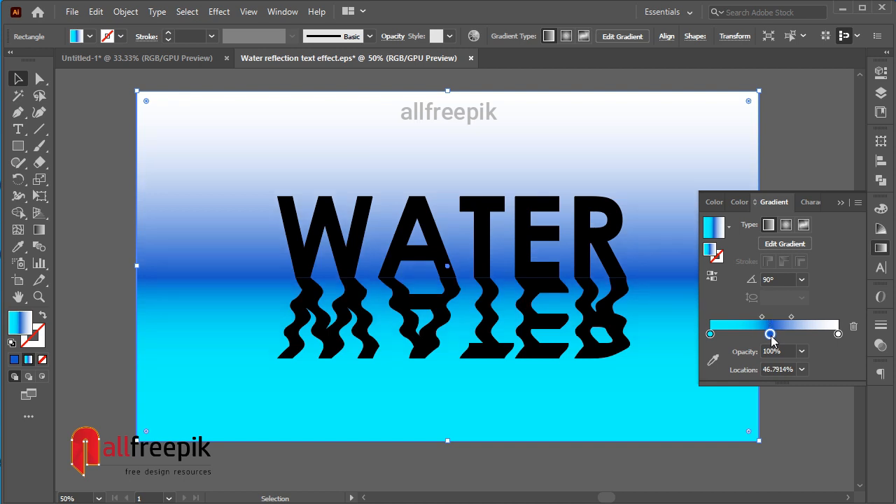
click(113, 210)
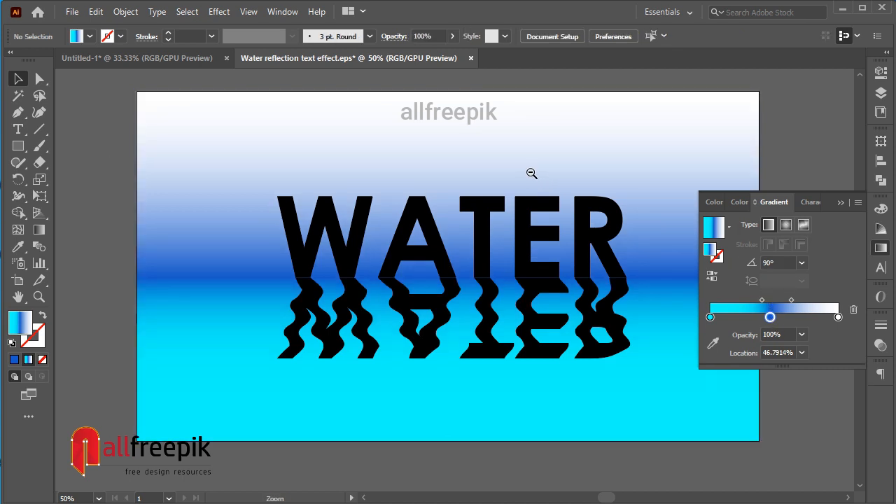
Fill the upright WATER text with the lighter blue sampled from the swatch beside the artboard, and deselect it.
ctrl+alt+click(530, 174)
drag(348, 226, 441, 109)
click(433, 205)
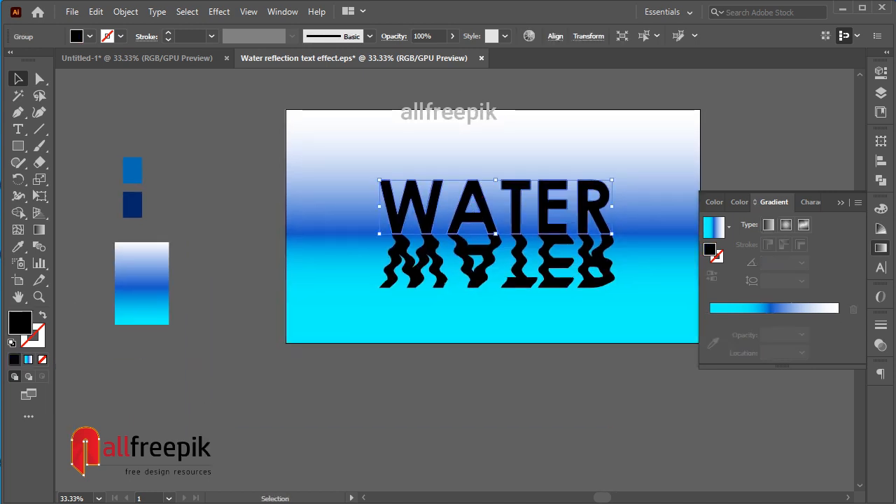
click(18, 246)
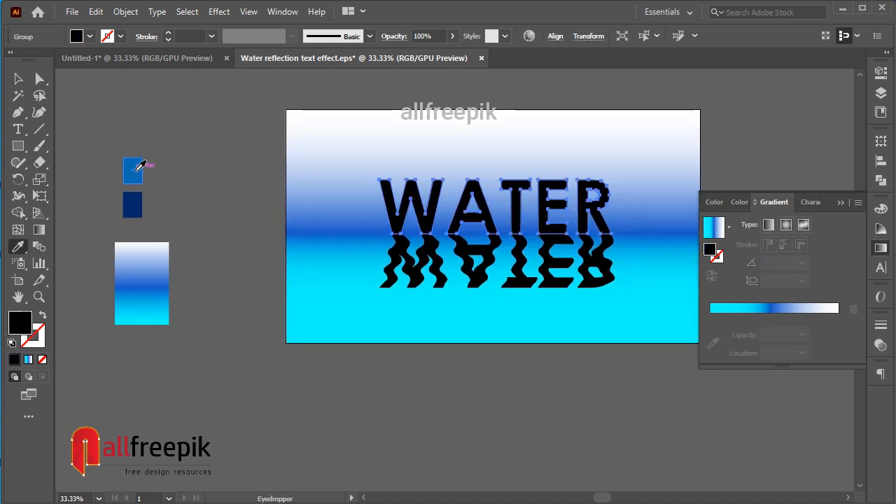
click(134, 169)
click(19, 78)
click(147, 105)
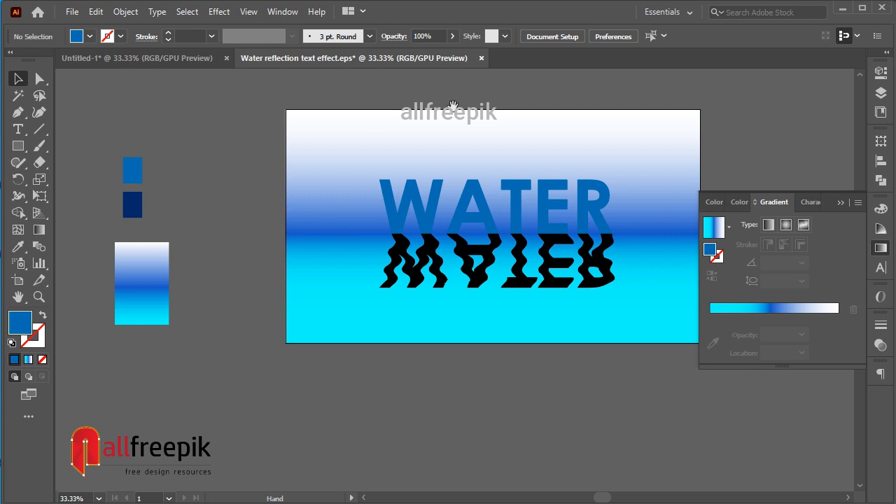
Set the midpoint between the blue and white stops of the background rectangle's gradient to 13%, and deselect the rectangle.
drag(453, 108, 408, 117)
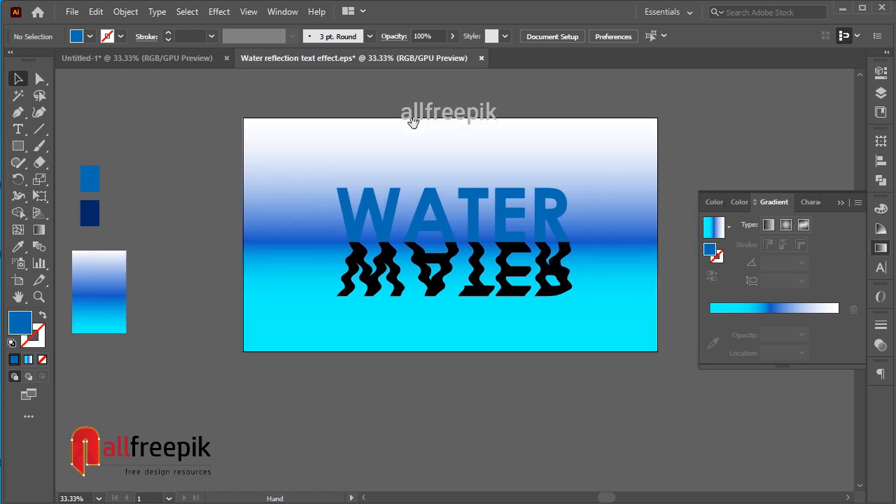
click(430, 203)
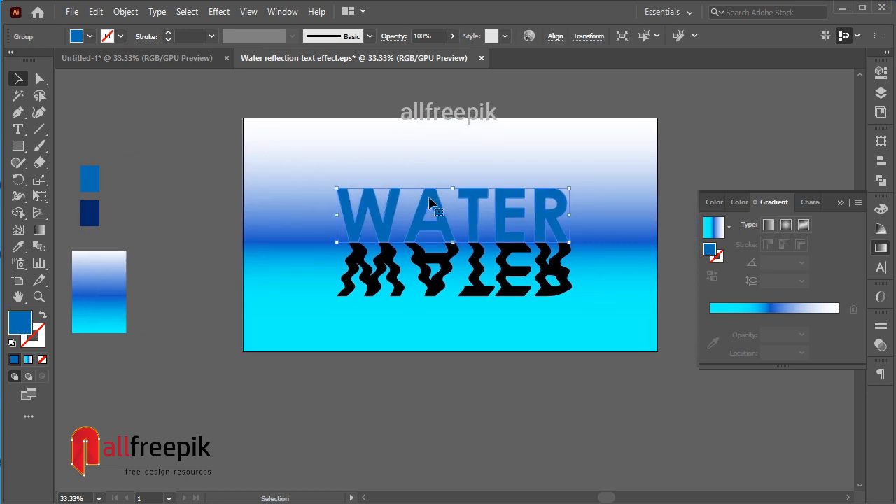
click(284, 314)
drag(792, 317, 781, 321)
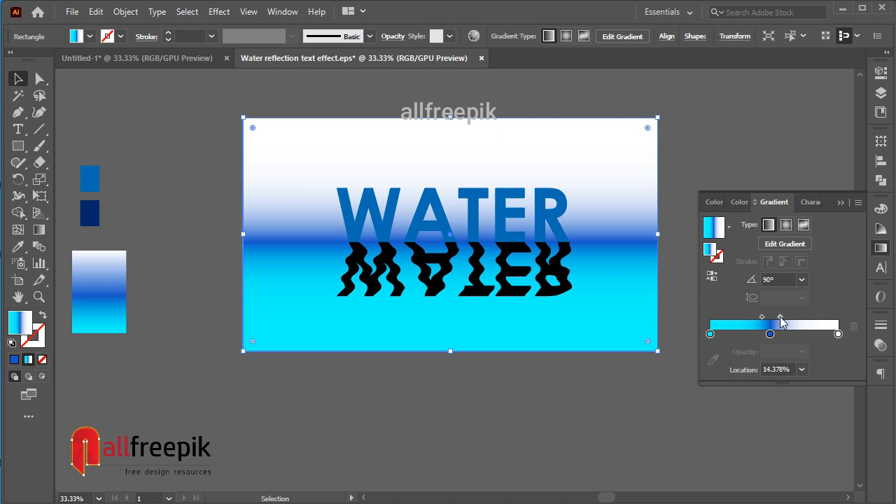
click(175, 180)
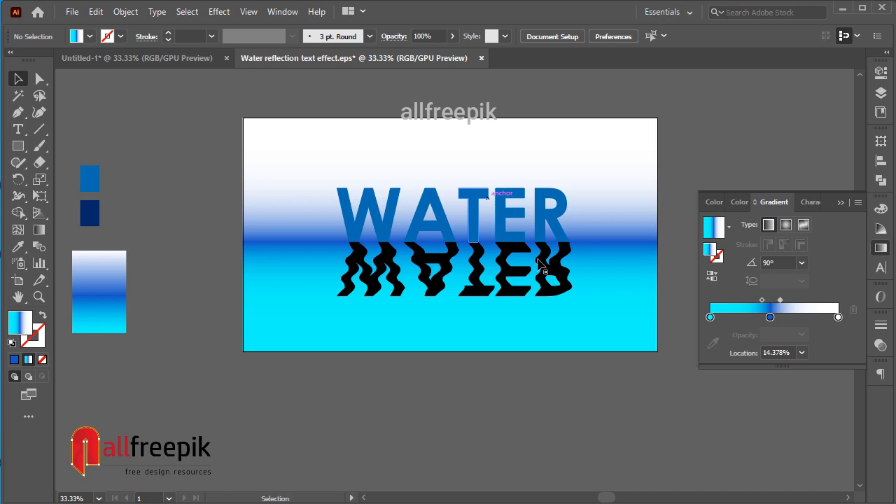
click(630, 294)
click(764, 318)
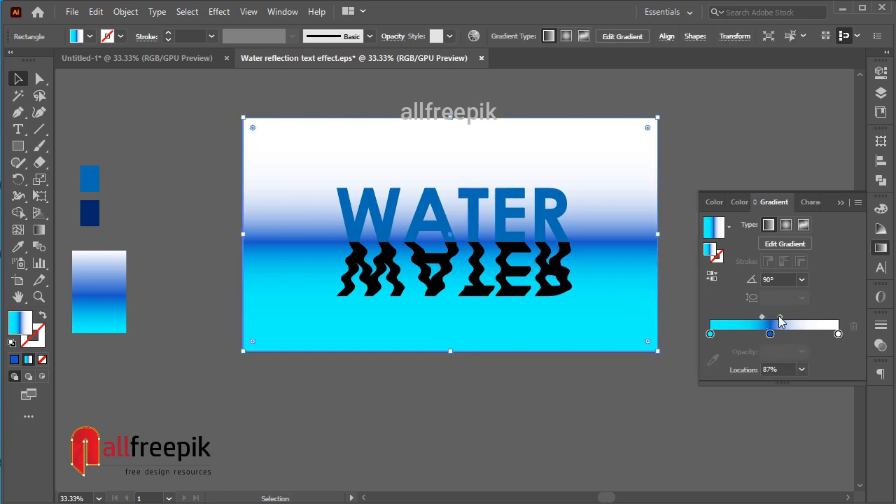
click(779, 319)
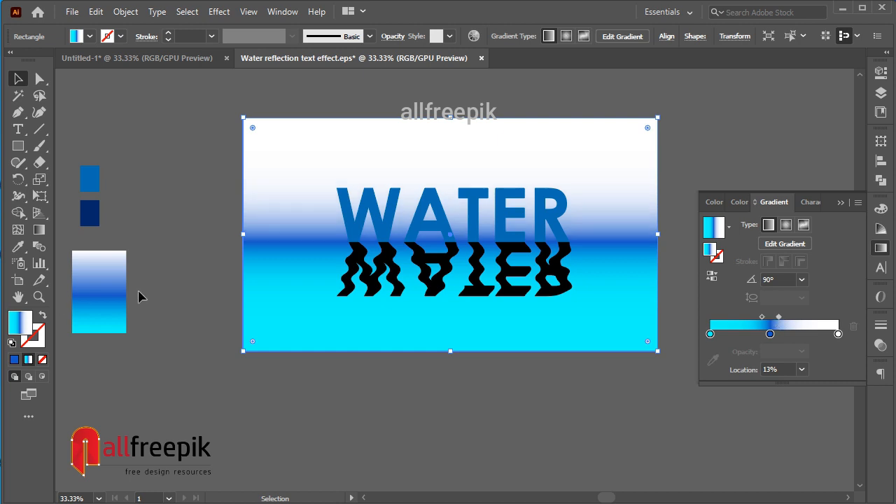
click(208, 267)
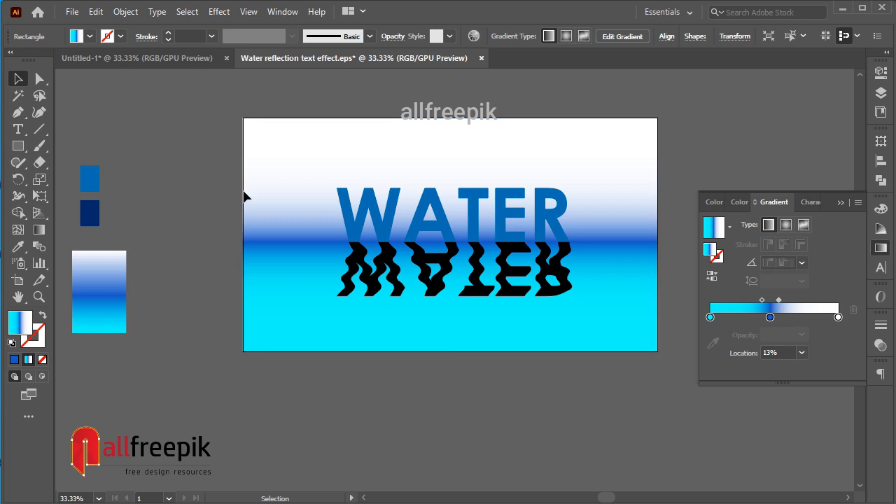
Apply the cyan-blue-white linear gradient fill to the wavy WATER reflection.
click(446, 265)
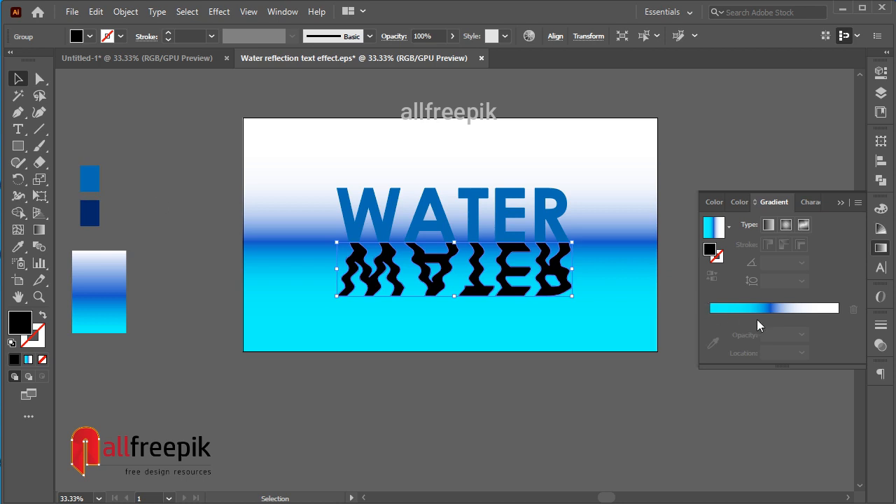
click(722, 317)
click(711, 318)
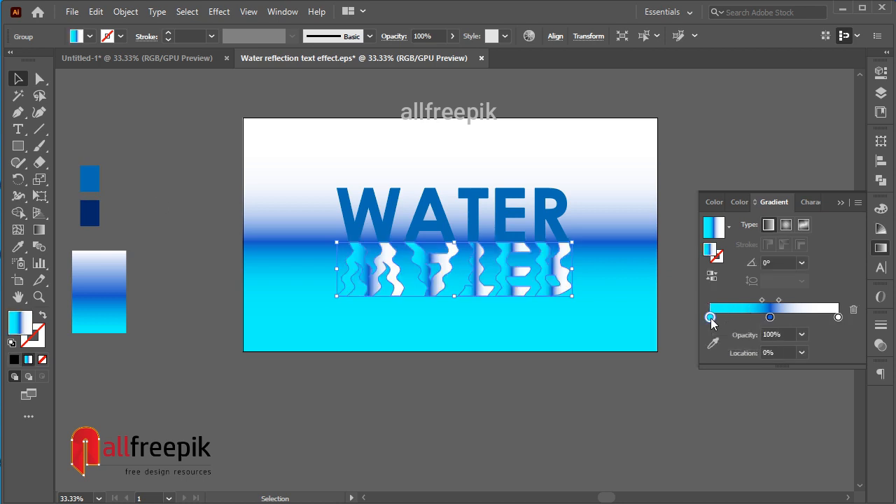
Recolour the reflection gradient's cyan stop with the lighter blue swatch beside the artboard, and remove the middle blue stop.
double_click(711, 317)
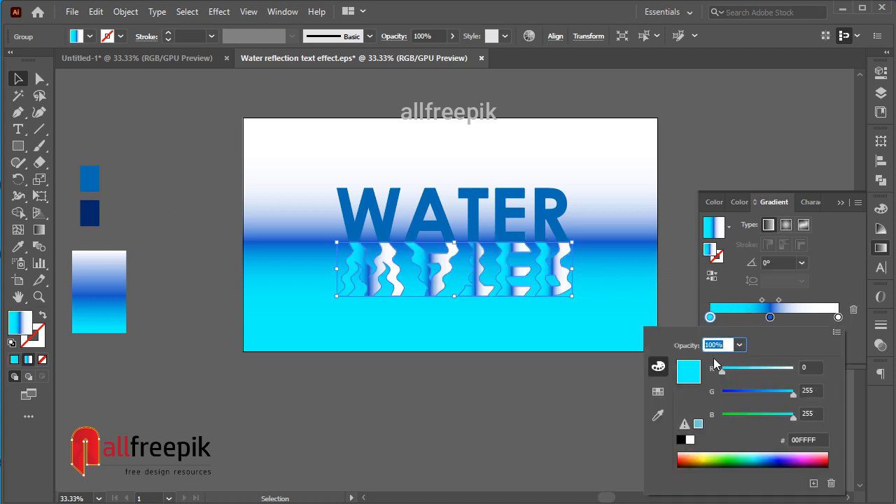
click(652, 418)
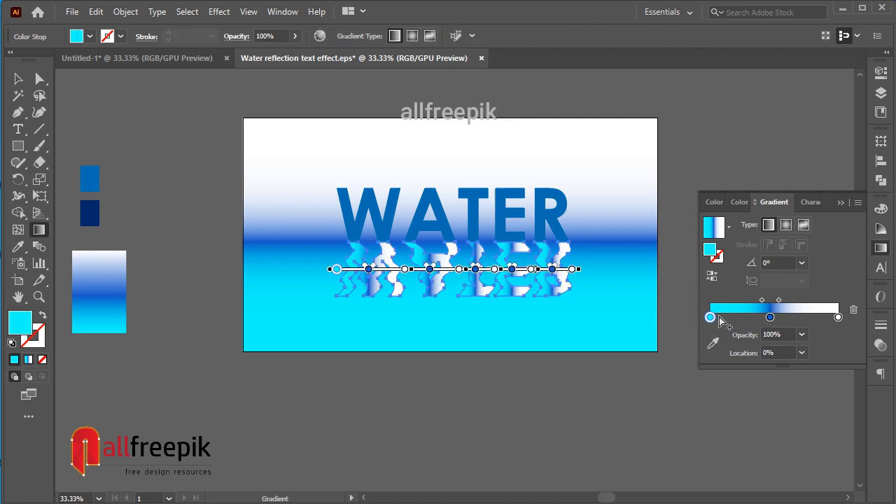
click(713, 343)
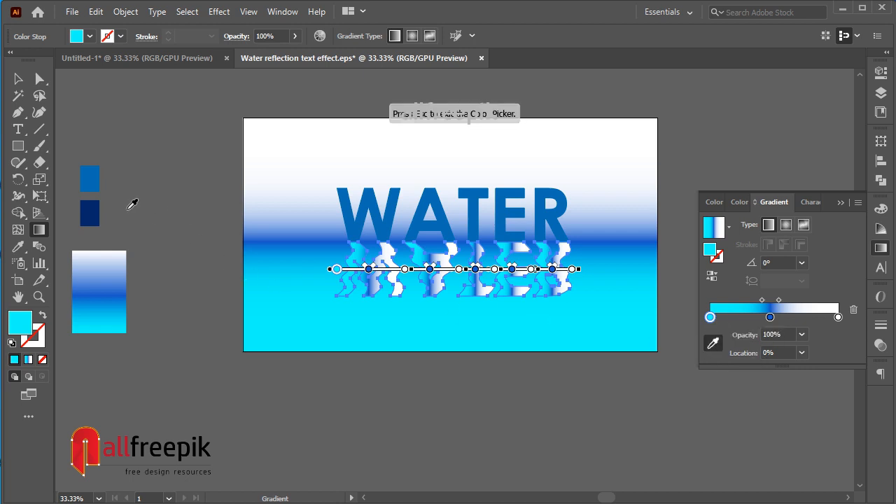
click(101, 177)
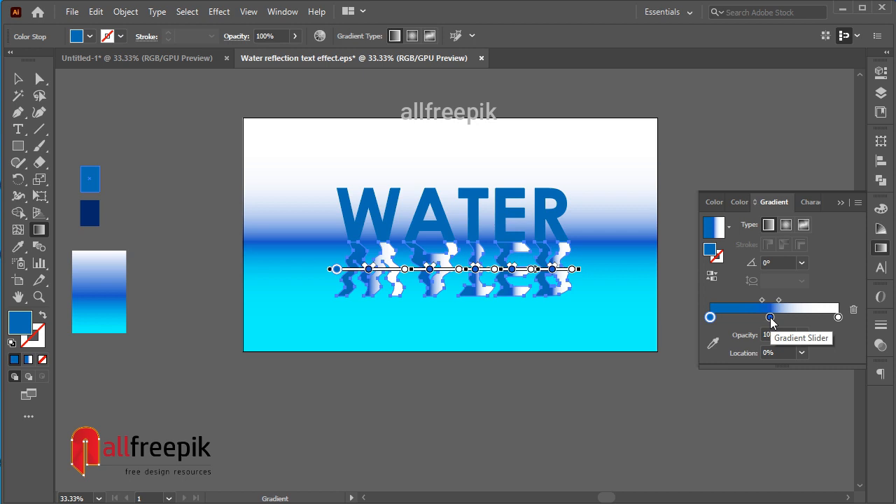
drag(770, 318, 779, 373)
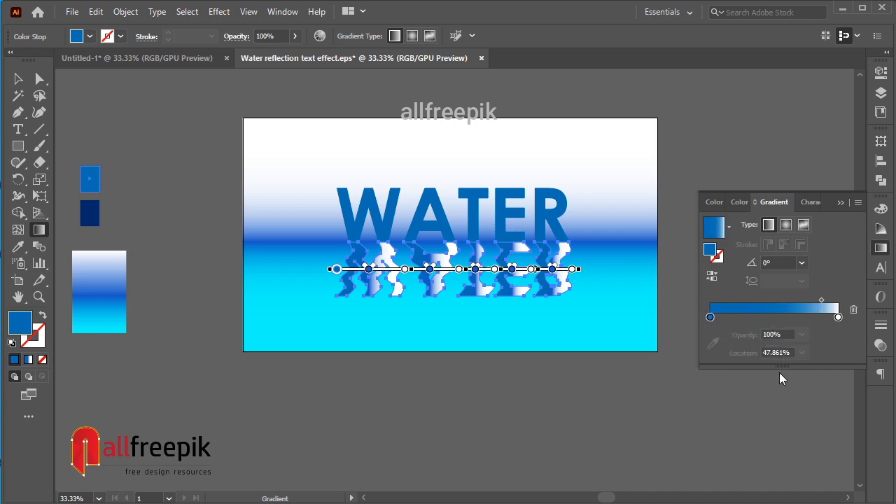
Recolour the white stop of the reflection's gradient with the dark blue sampled from the swatch beside the artboard.
click(837, 318)
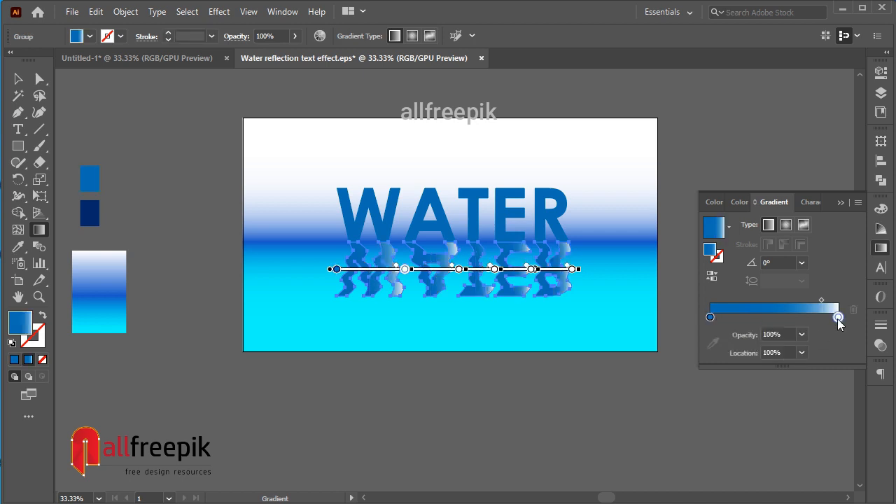
double_click(837, 318)
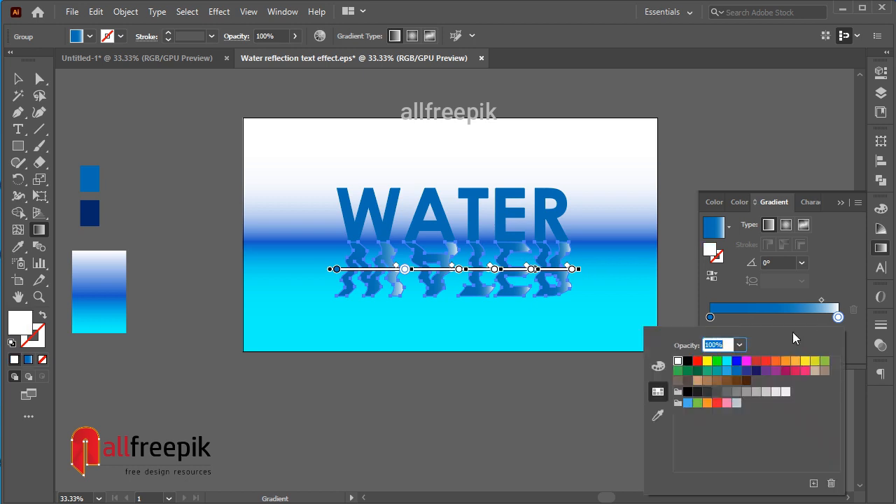
click(815, 292)
click(713, 344)
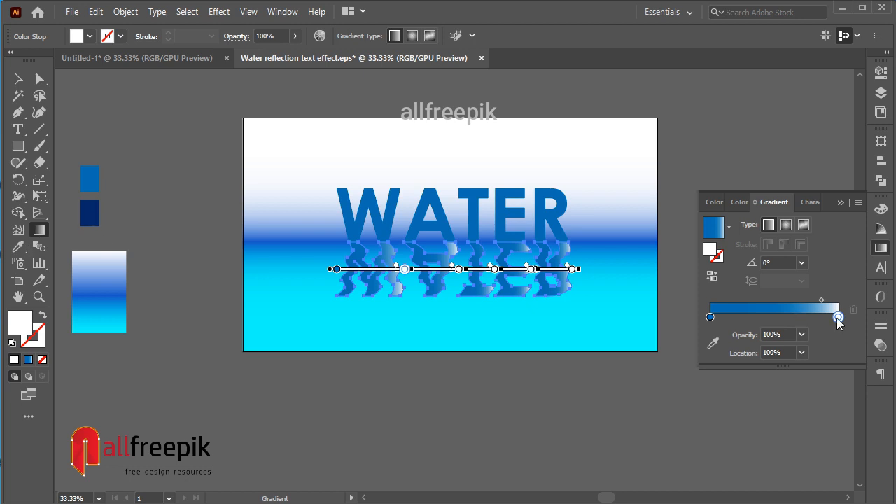
click(714, 343)
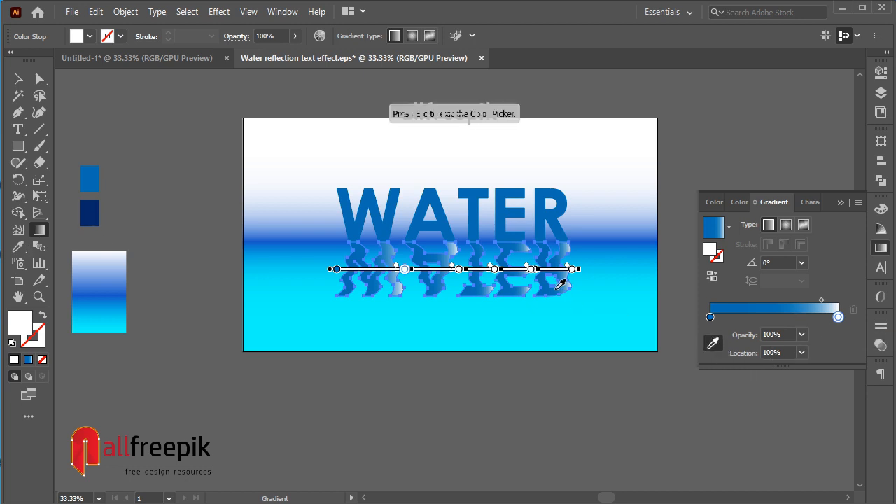
click(98, 207)
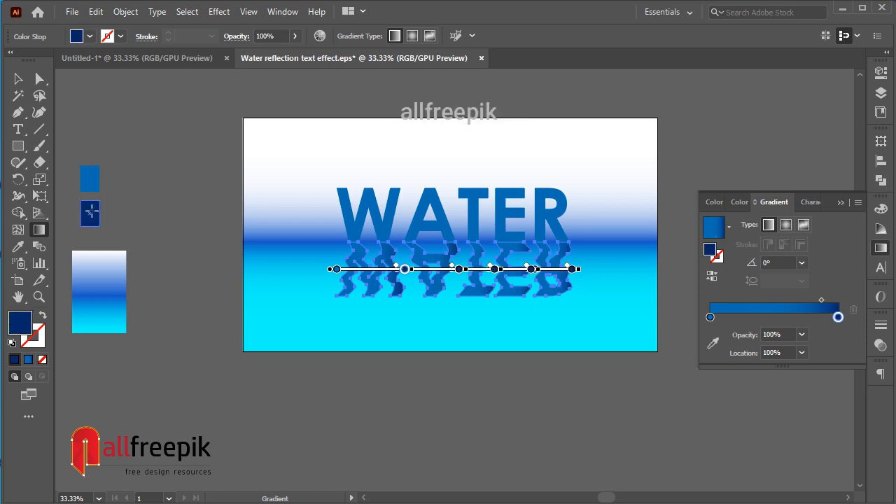
Set the reflection gradient's angle to 90° and reverse its direction so the dark blue falls at the lower end.
click(769, 263)
text(90)
key(Return)
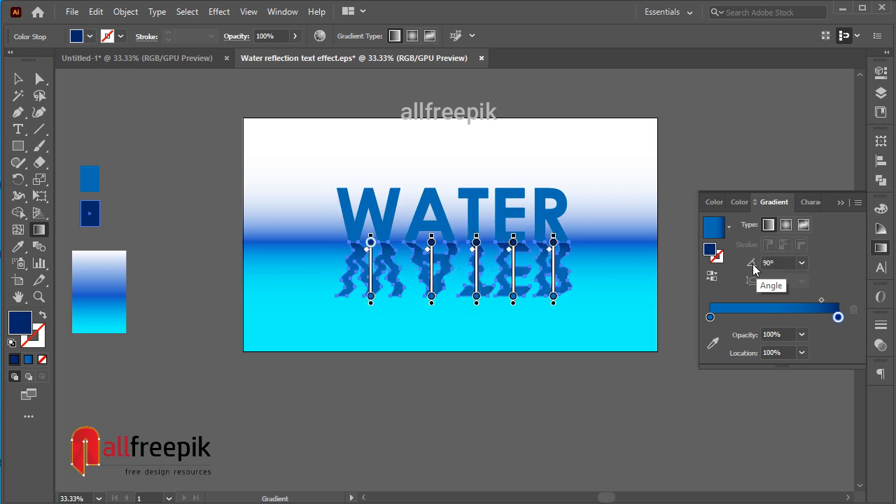
click(712, 283)
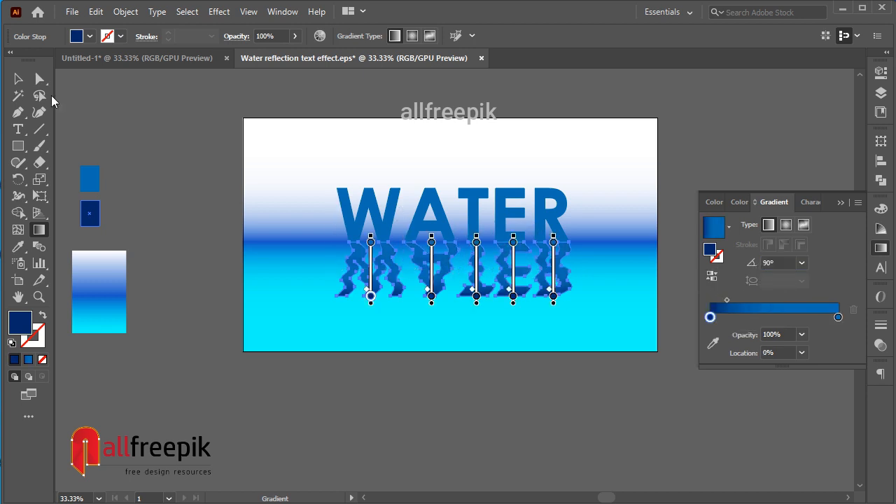
Move the reflection gradient's lighter blue stop slightly inward and set the midpoint between the two stops to about 61%.
drag(727, 299, 801, 299)
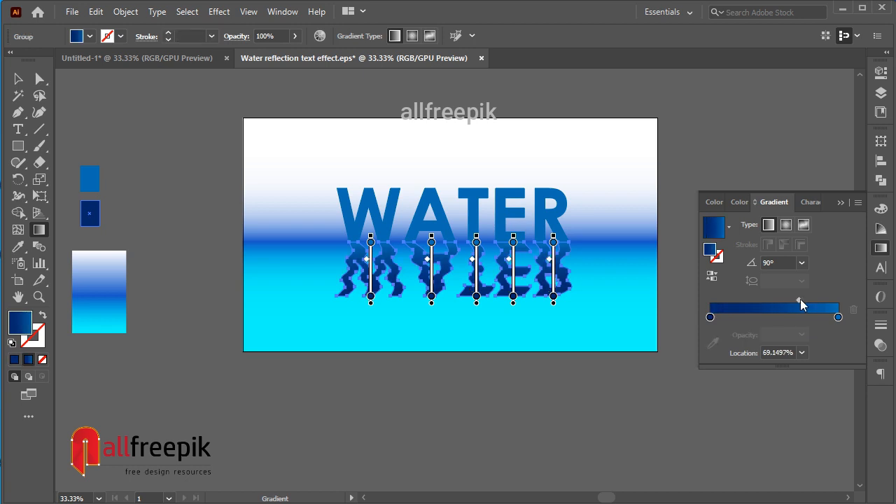
click(838, 320)
drag(838, 319, 801, 300)
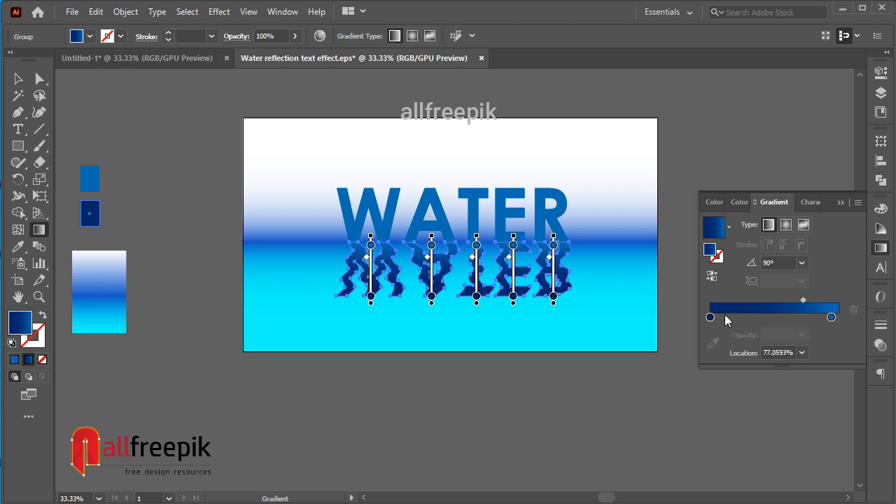
drag(712, 317, 715, 318)
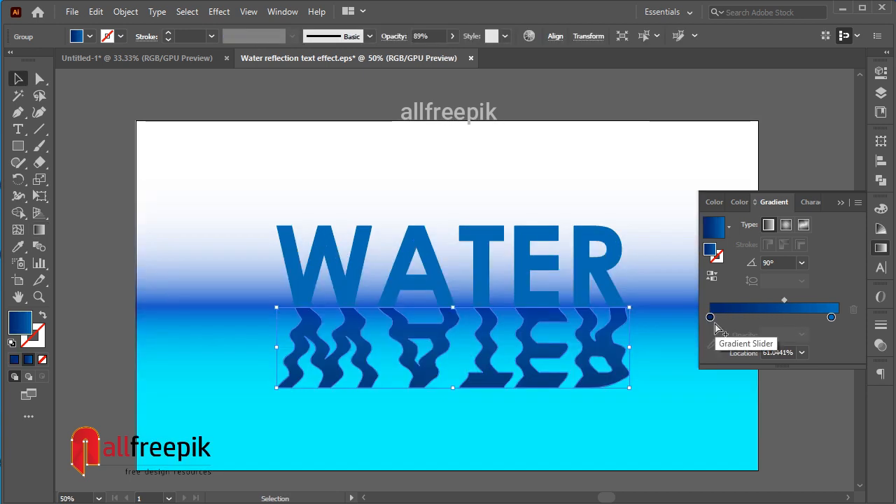
Recolour the dark blue stop of the reflection's gradient with the dark indigo preset swatch (#1B1464).
click(710, 318)
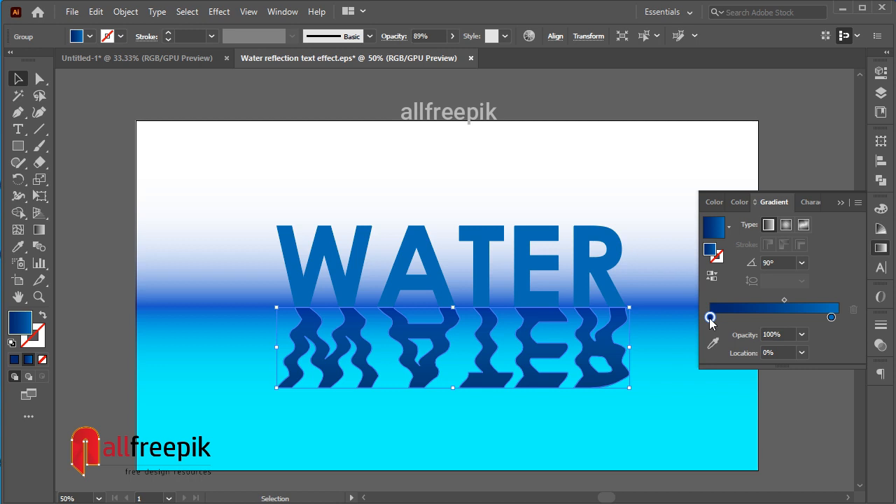
double_click(710, 318)
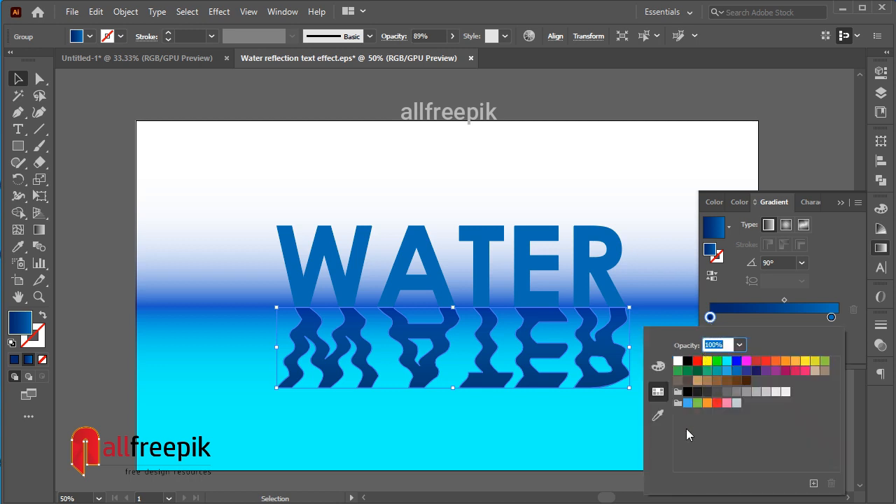
click(756, 371)
click(819, 292)
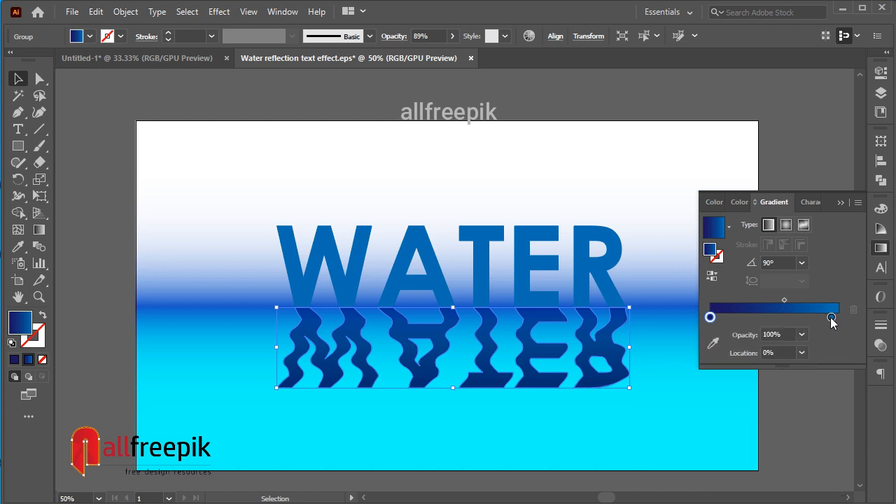
Set the lighter blue stop's opacity to 70% and shift the reflection gradient's midpoint to about 75%.
click(831, 318)
double_click(831, 318)
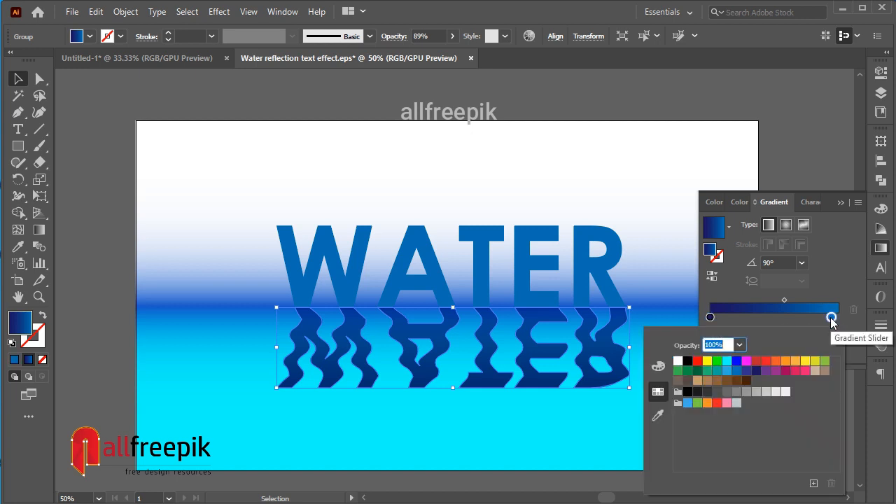
click(831, 319)
click(803, 336)
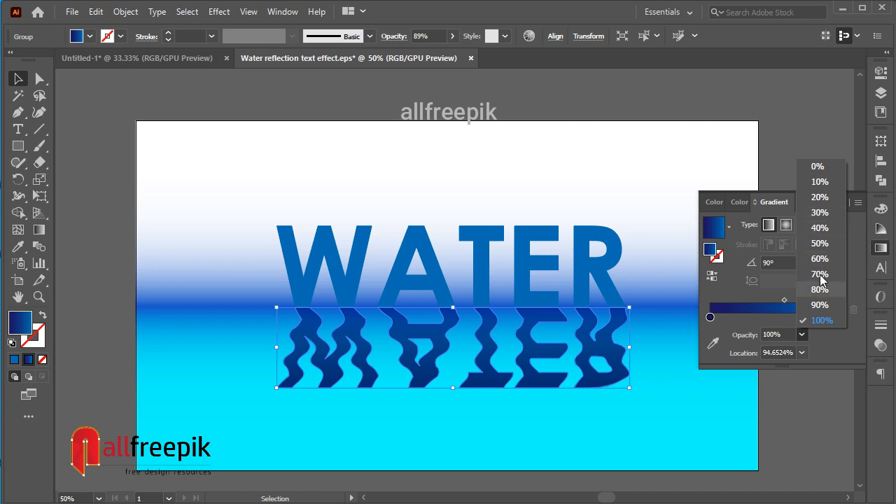
click(821, 275)
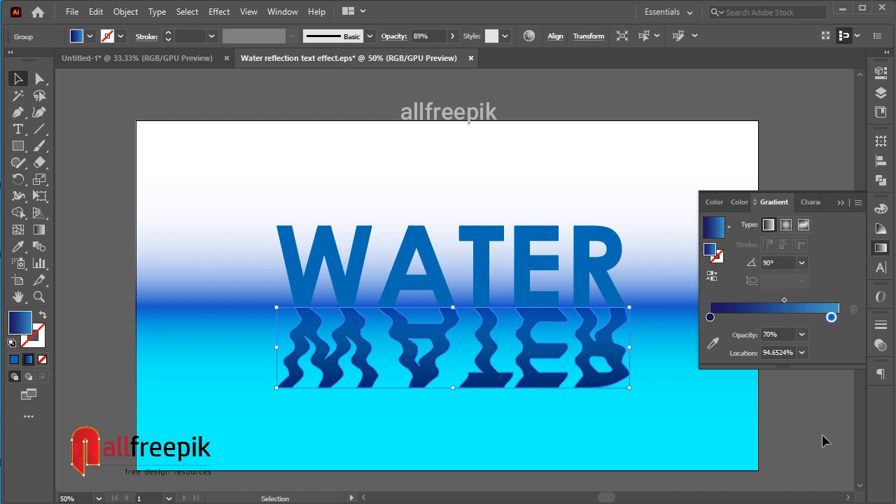
drag(784, 301, 831, 320)
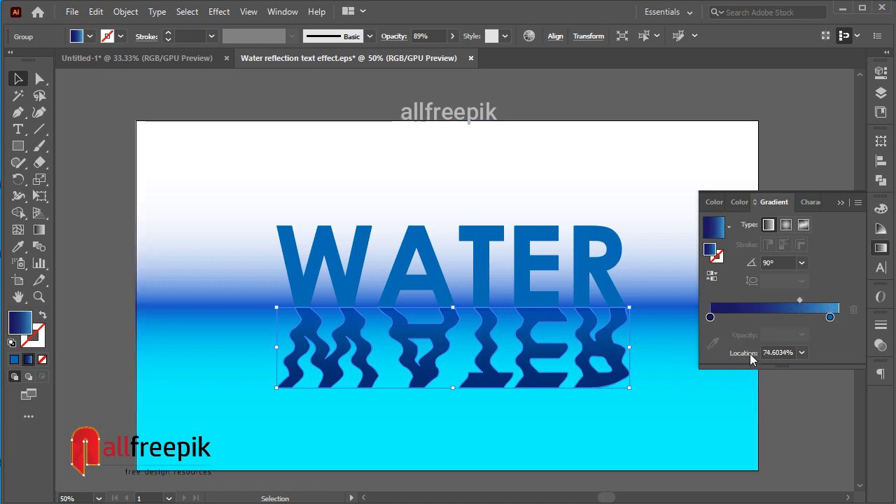
Darken the indigo stop of the reflection's gradient by lowering its blue (B) component.
click(711, 319)
double_click(711, 319)
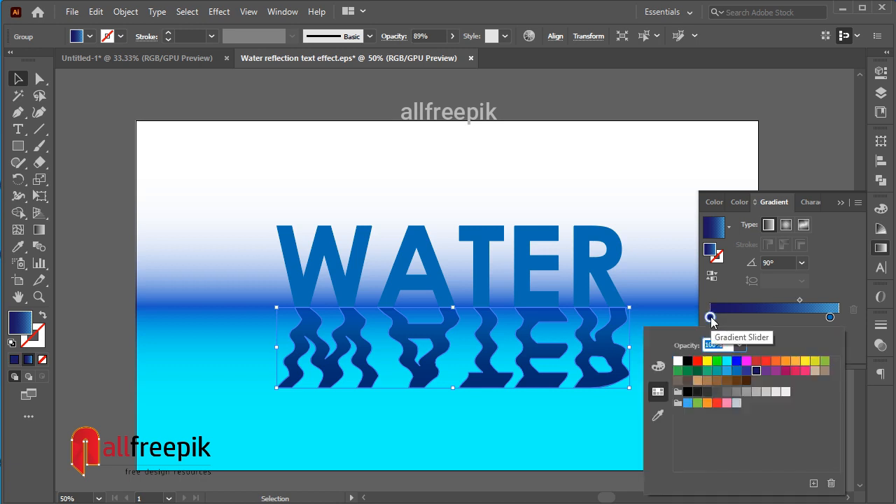
click(664, 370)
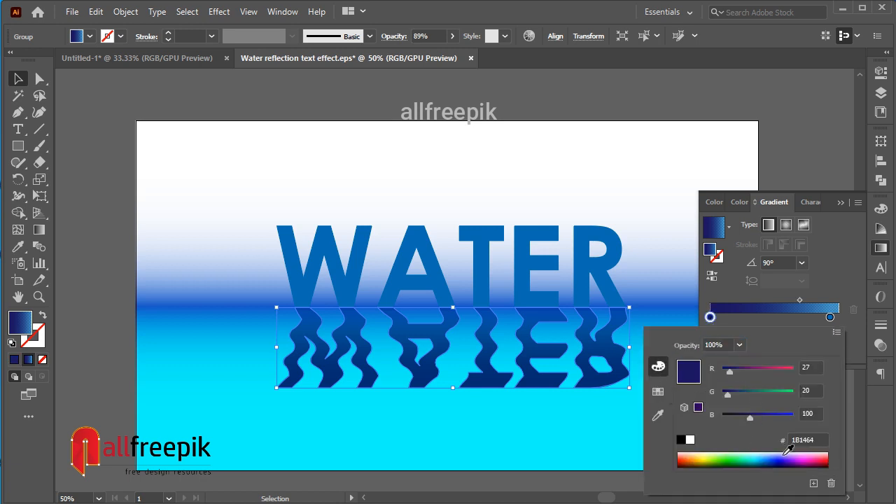
drag(746, 417, 740, 417)
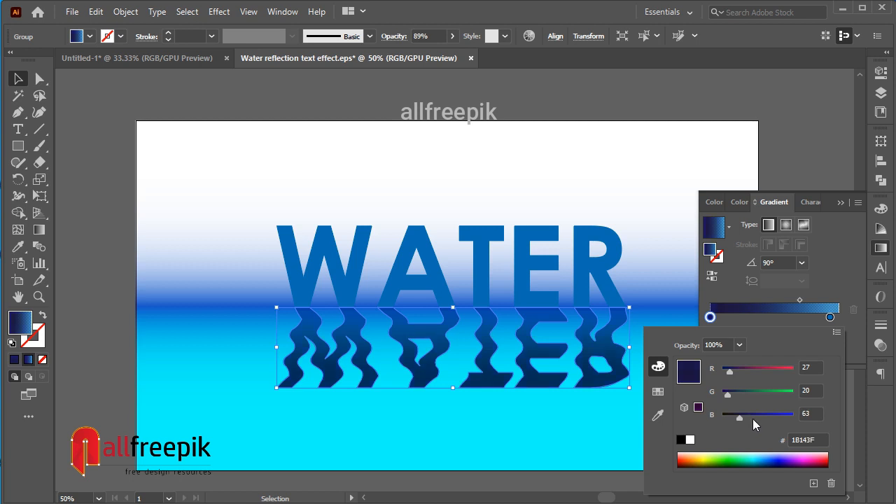
click(836, 294)
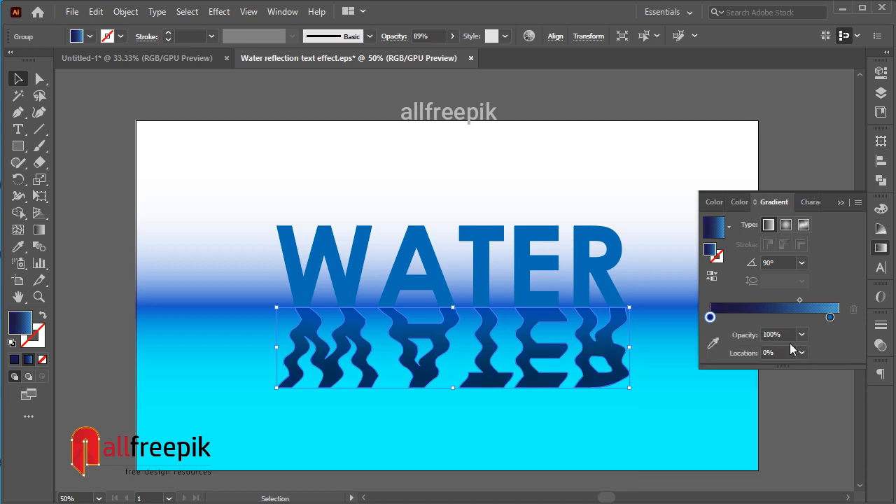
Set the opacity of the reflection gradient's lighter blue stop to 50%, and deselect the reflection.
click(830, 317)
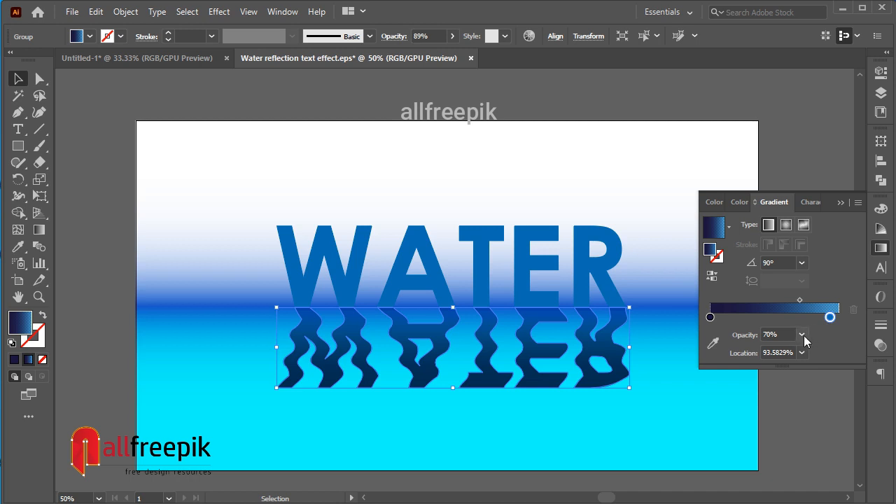
click(803, 336)
click(824, 245)
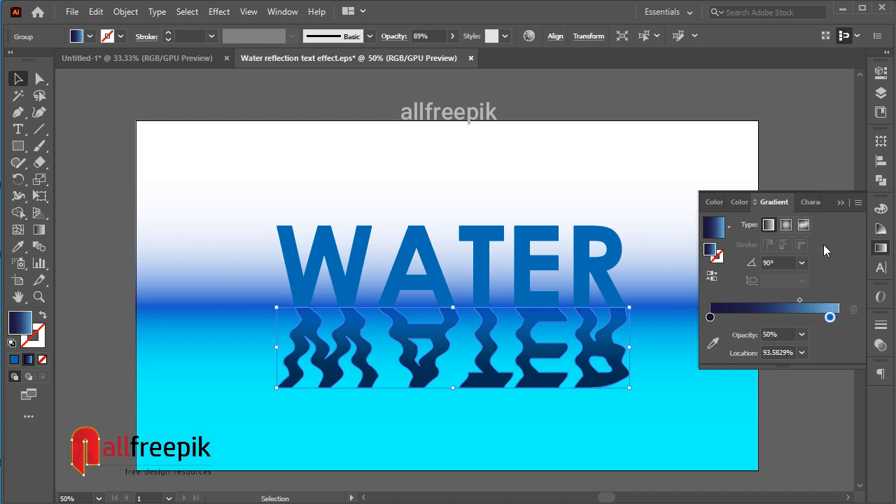
click(802, 150)
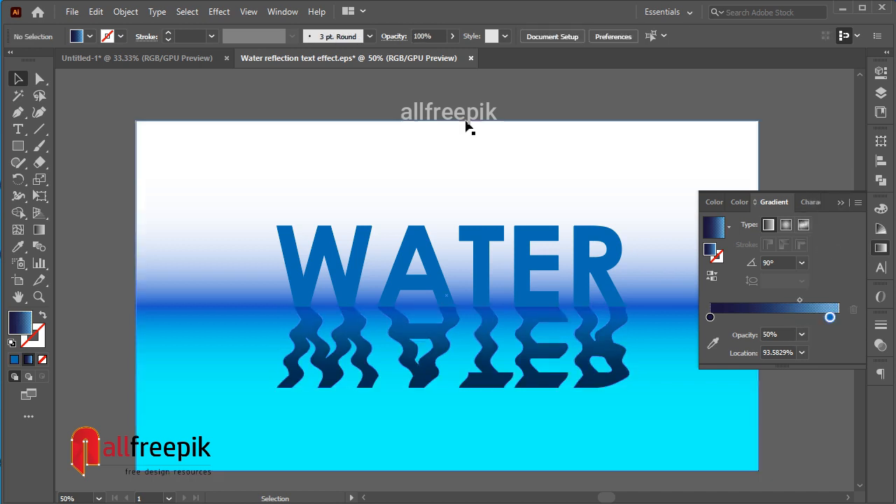
Collapse the gradient settings and frame the whole artboard to review the finished water reflection effect.
ctrl+alt+click(492, 155)
ctrl+click(516, 371)
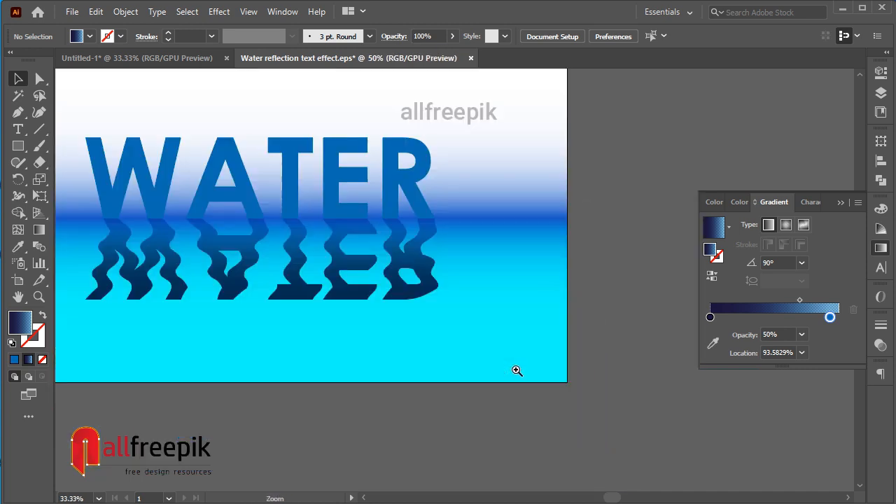
click(841, 202)
drag(616, 250, 746, 309)
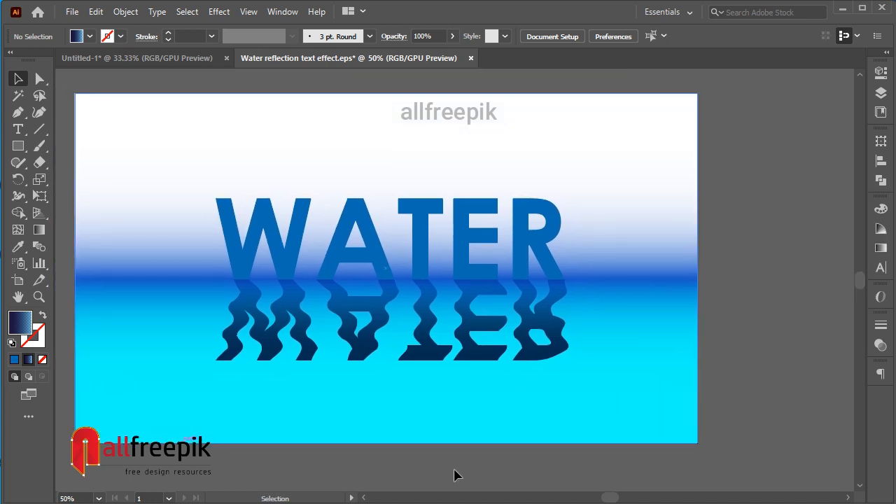